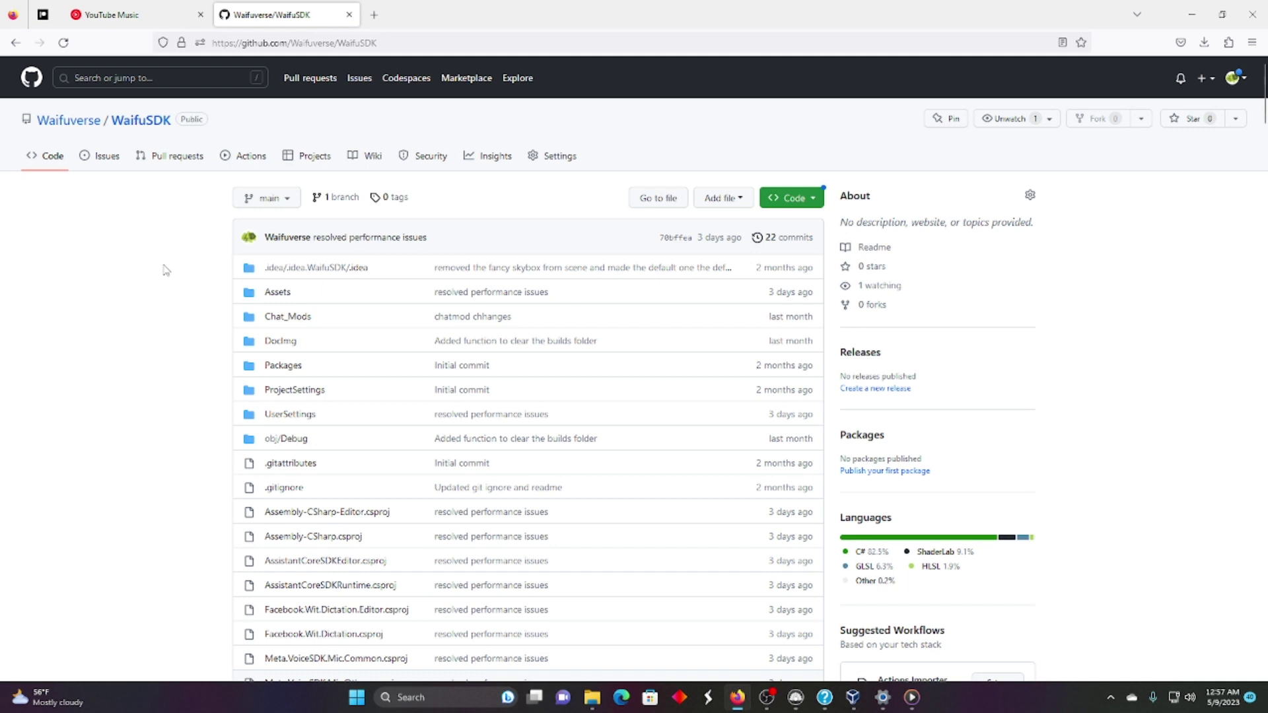
Step: Download the WaifuSDK repository as WaifuSDK-main.zip and scroll to the README's Setup section
left_click(809, 206)
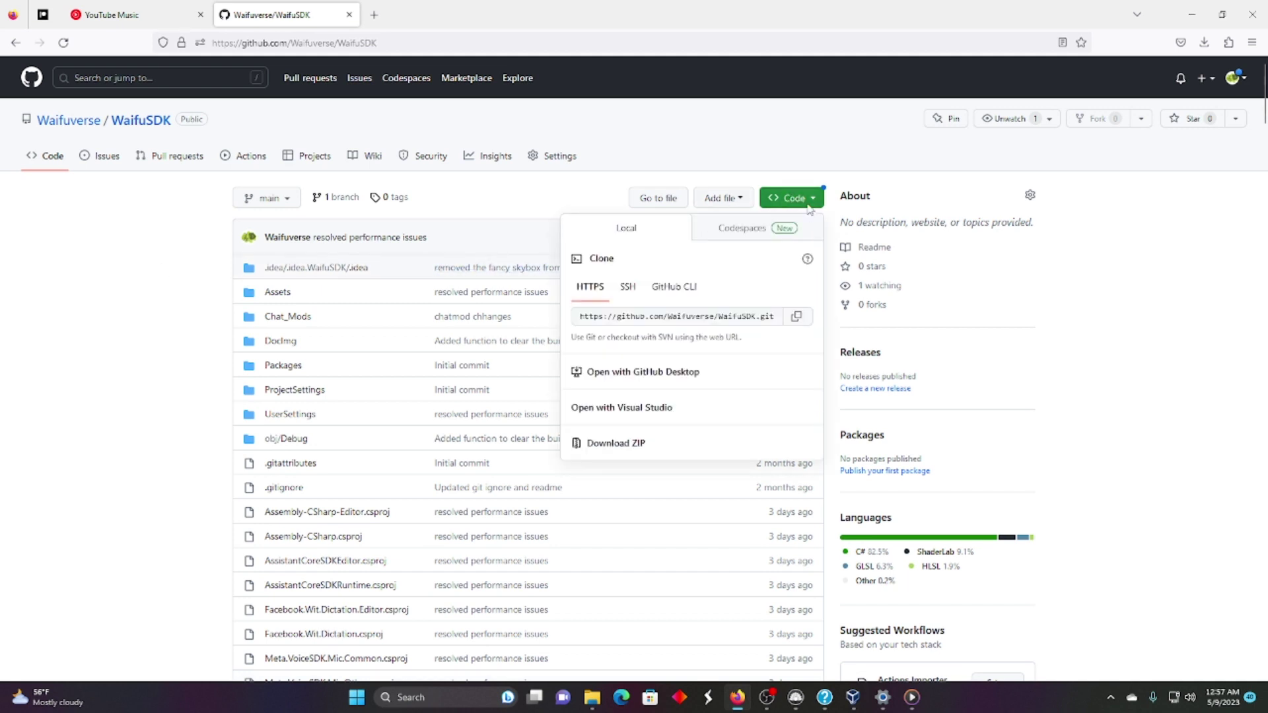
left_click(624, 446)
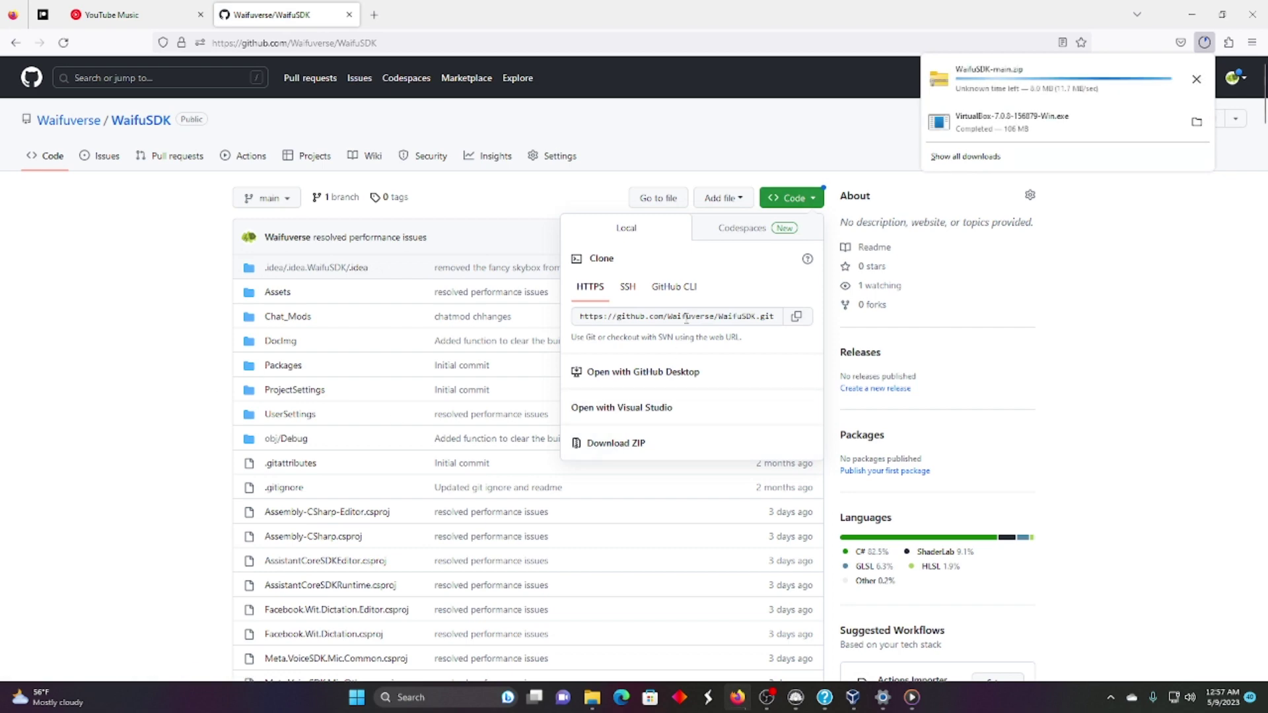
left_click(233, 384)
scroll(232, 383, "down", 15)
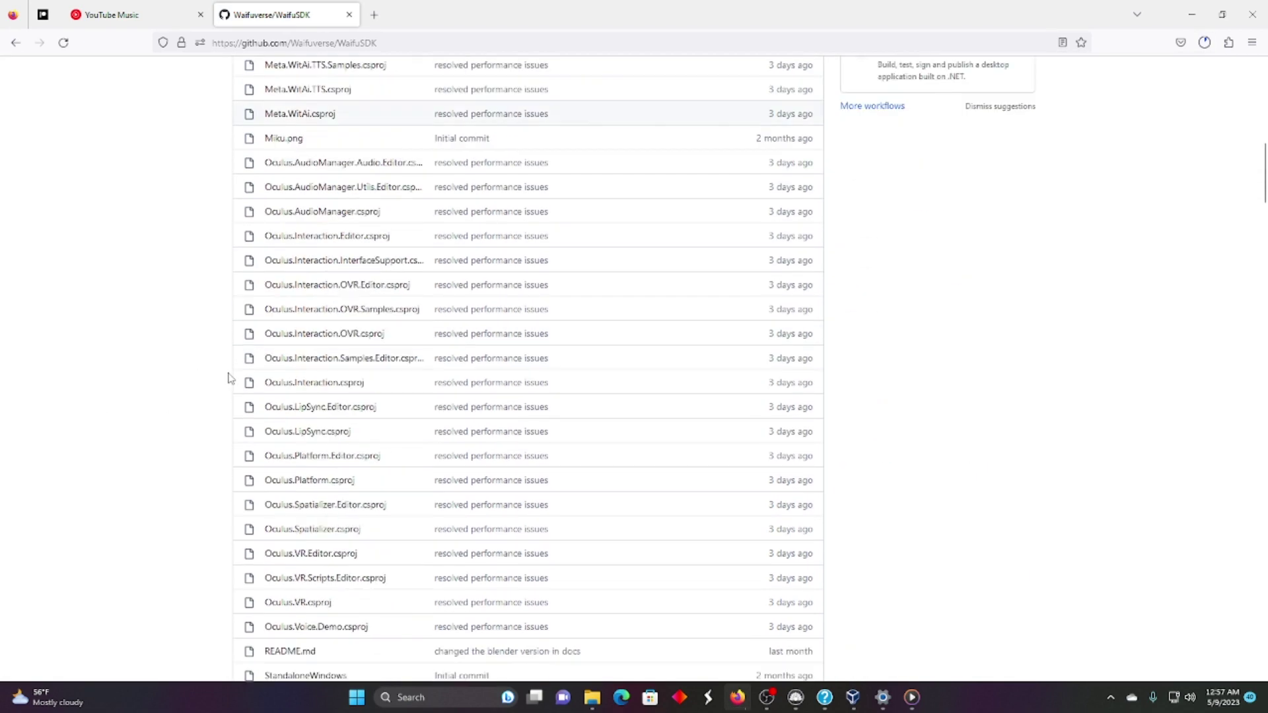
scroll(244, 368, "down", 4)
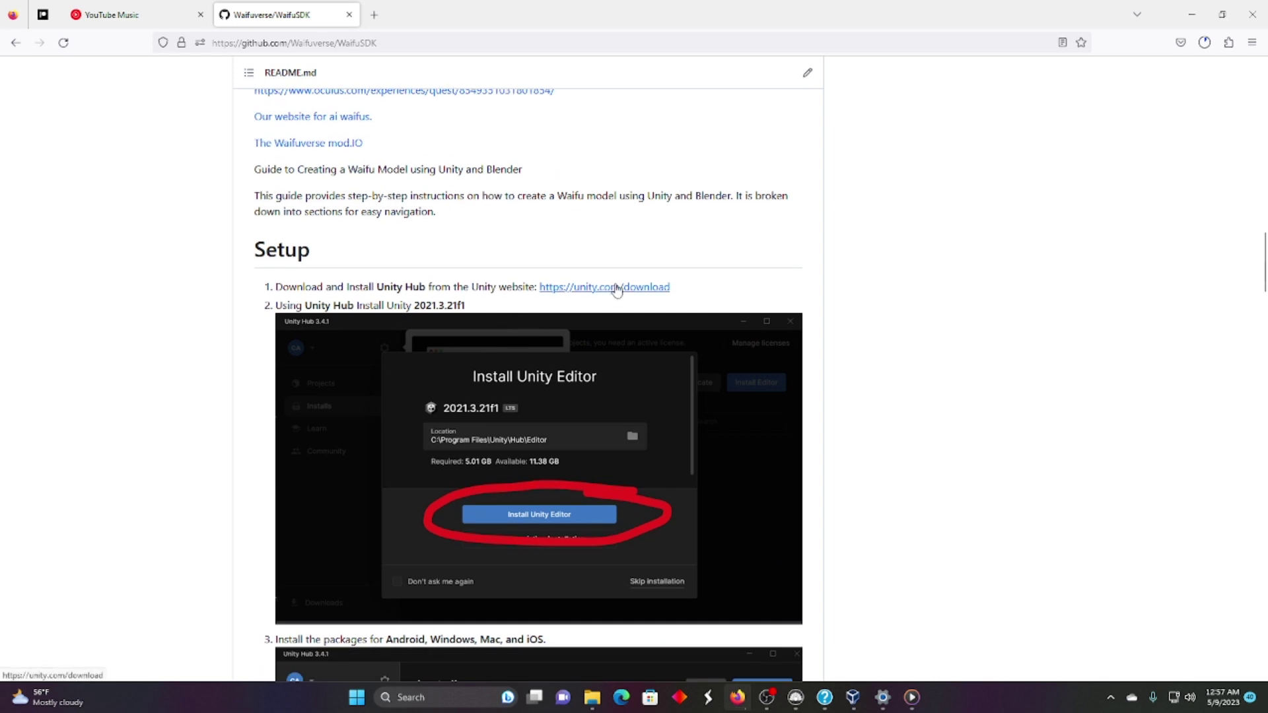
Step: Open the unity.com/download page, dismiss its cookie banner, and view the downloaded UnityHubSetup(1).exe
left_click(617, 289)
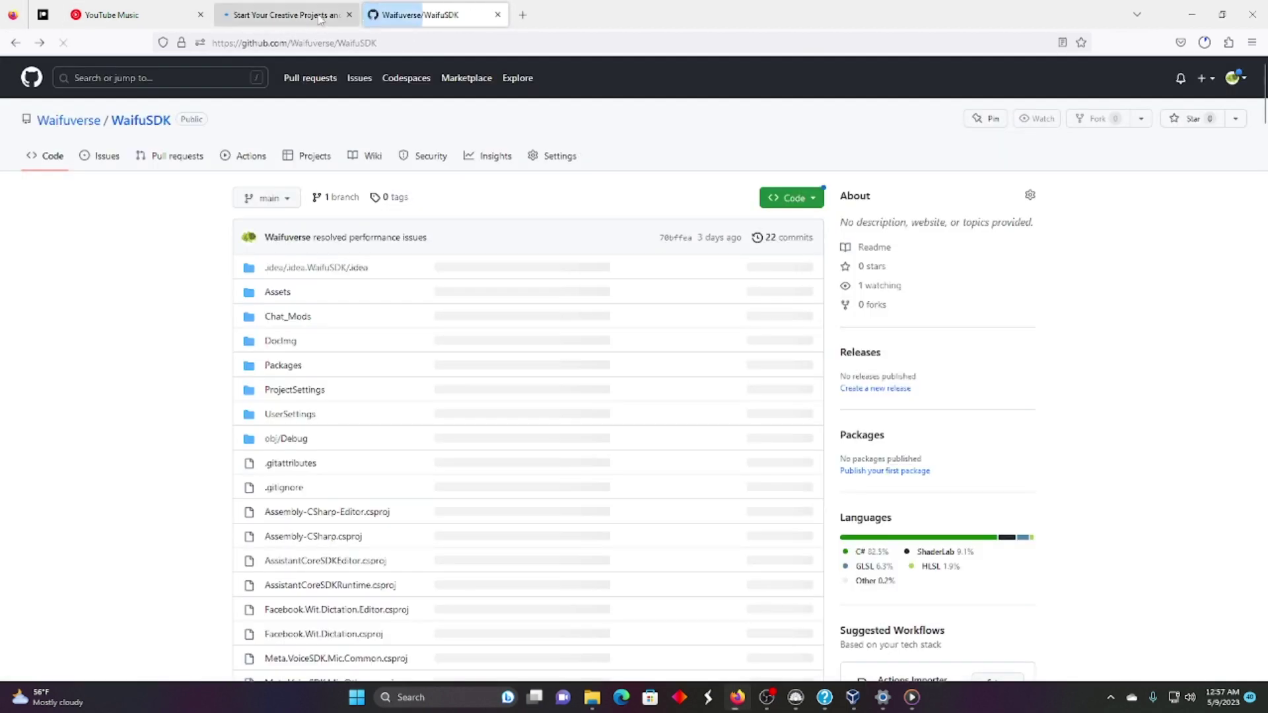
left_click(319, 16)
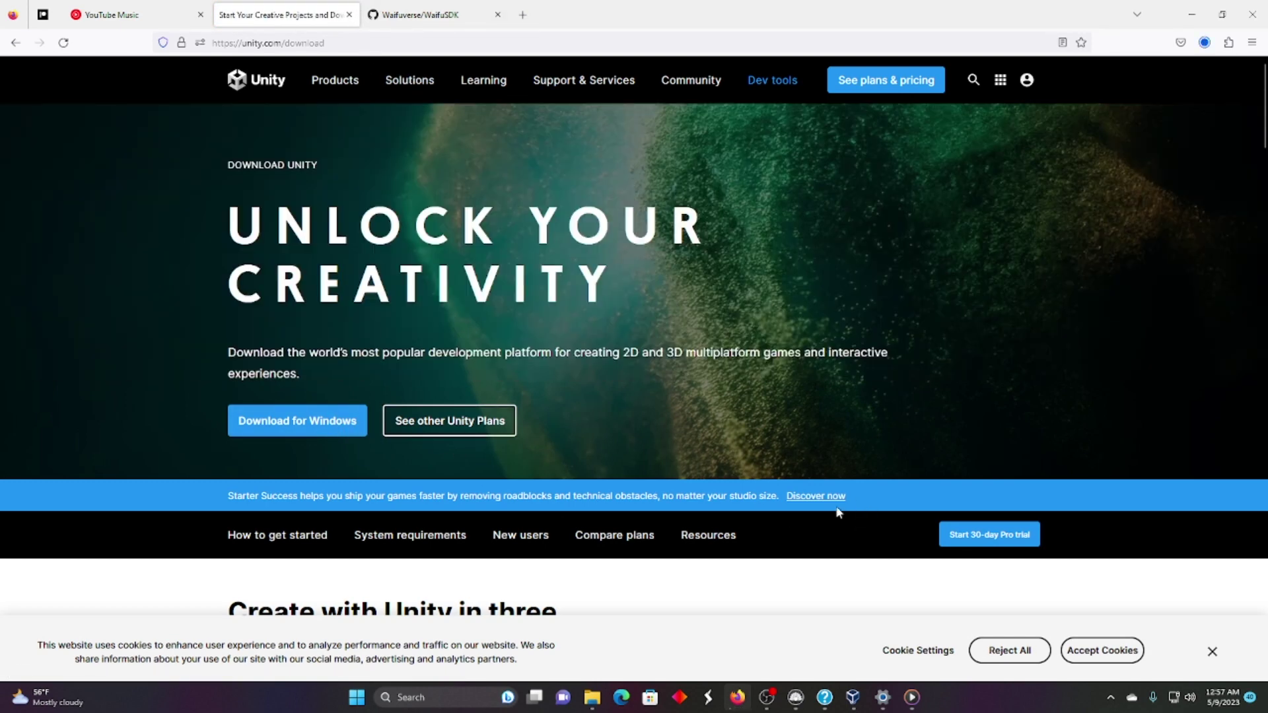
scroll(874, 511, "down", 2)
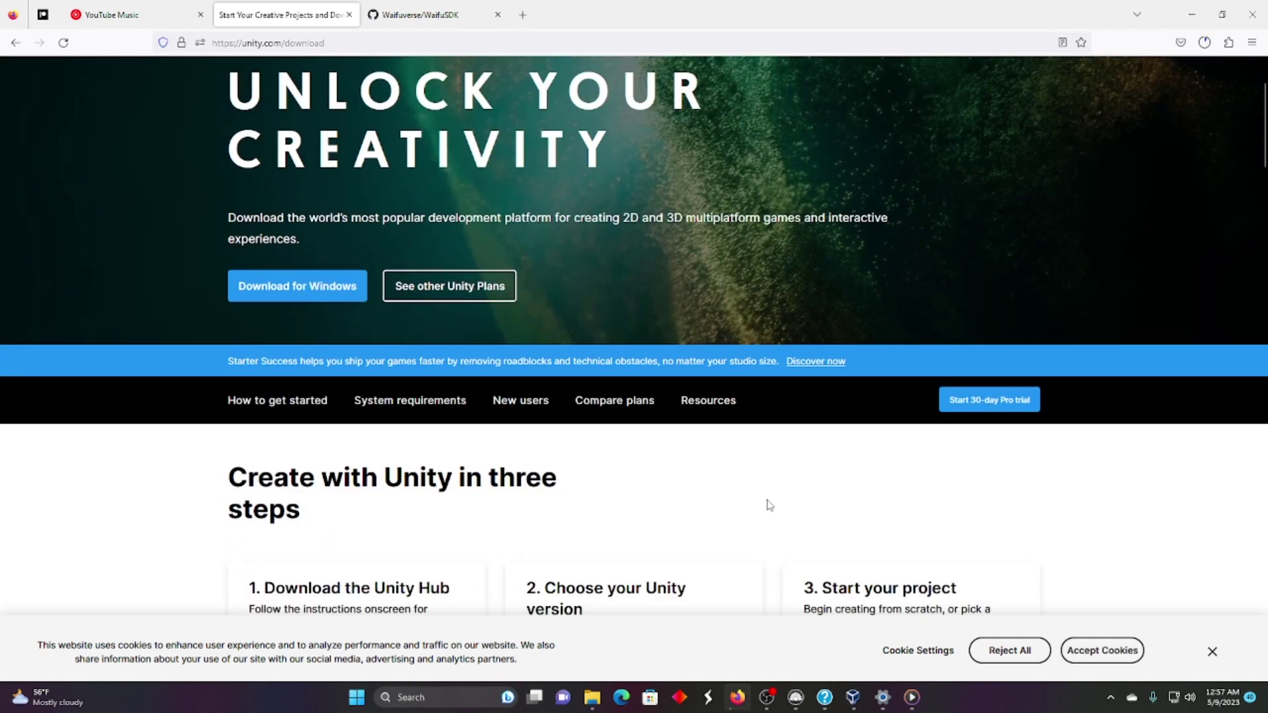
left_click(1214, 652)
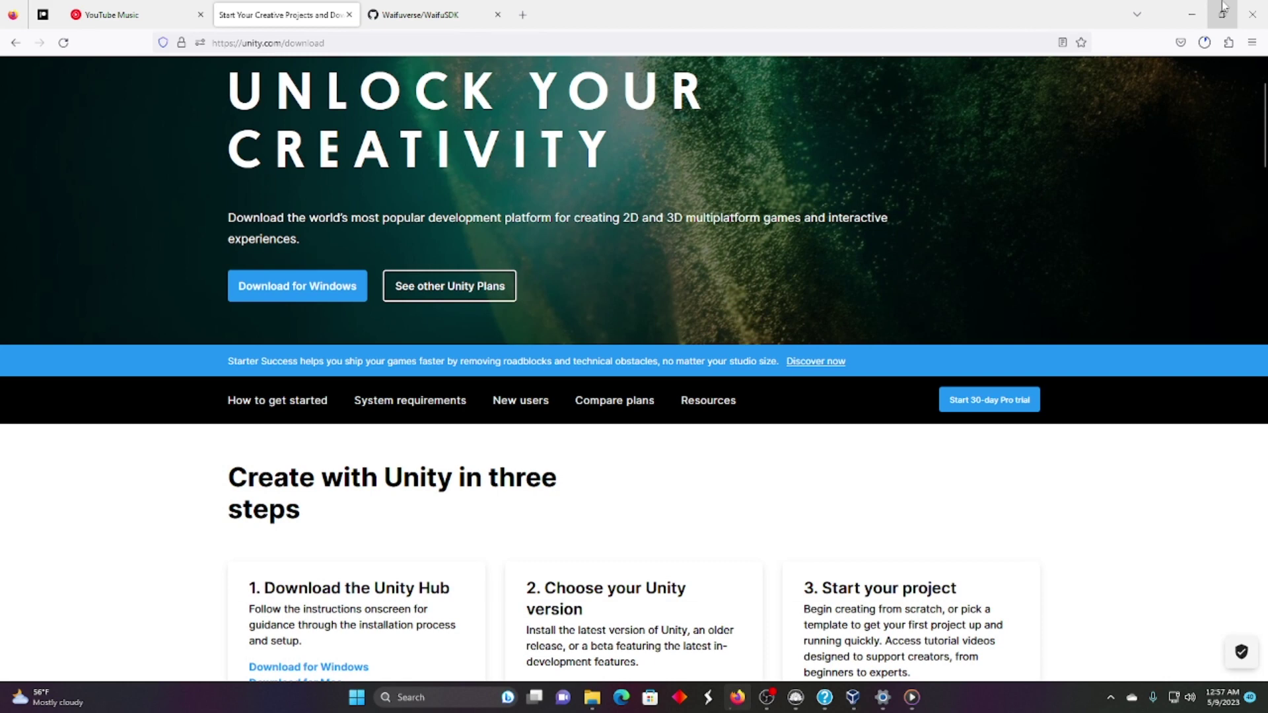
left_click(1205, 42)
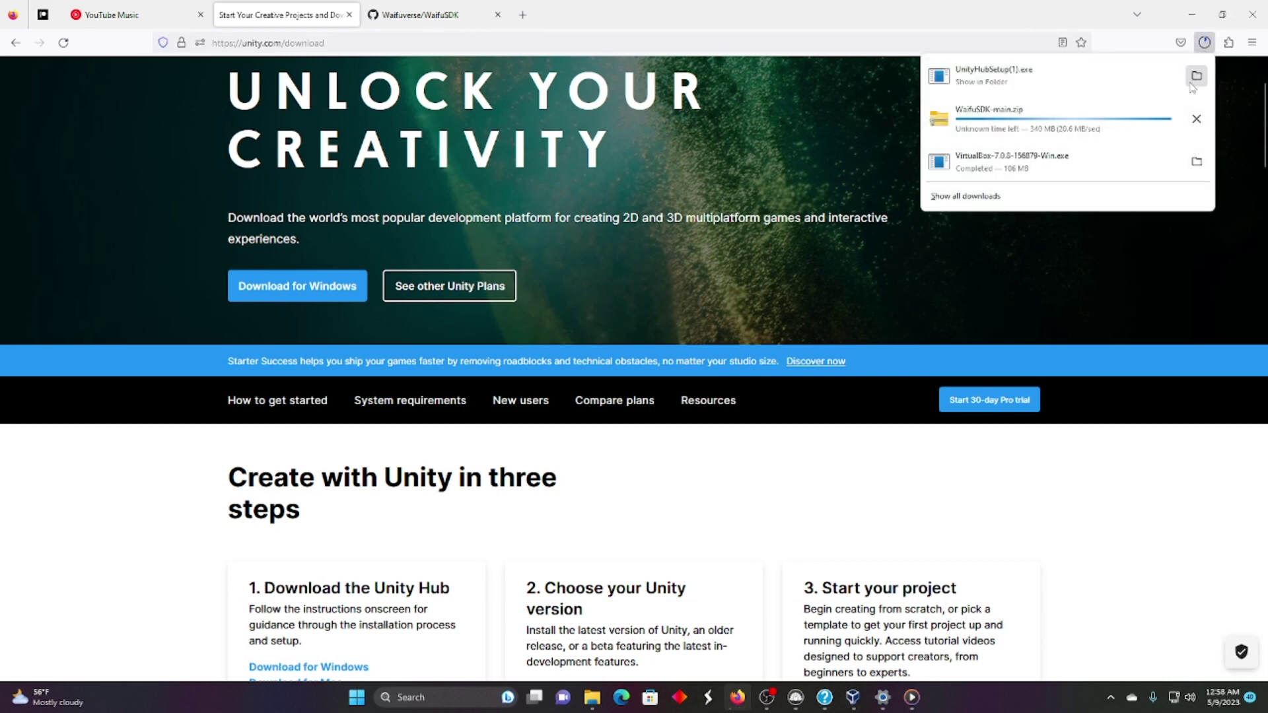
Step: Run UnityHubSetup(1).exe, accept the licence, install to the default folder, and launch Unity Hub
left_click(1196, 77)
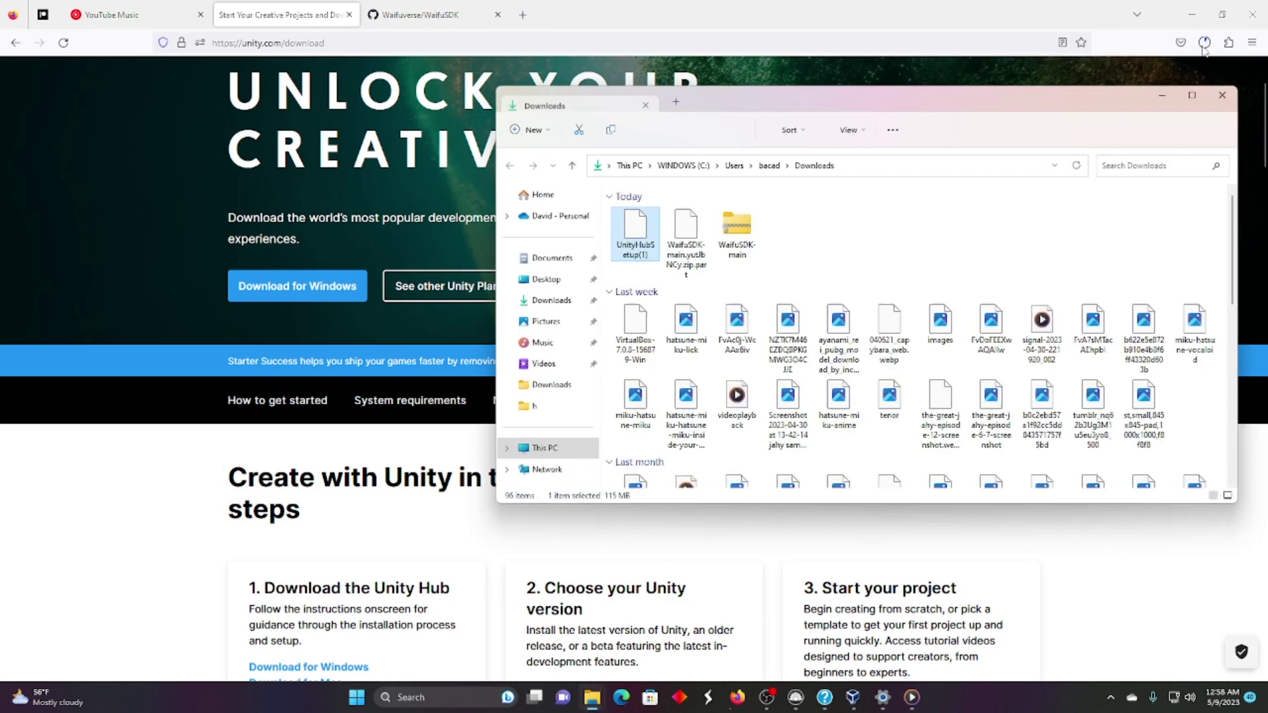
double_click(651, 235)
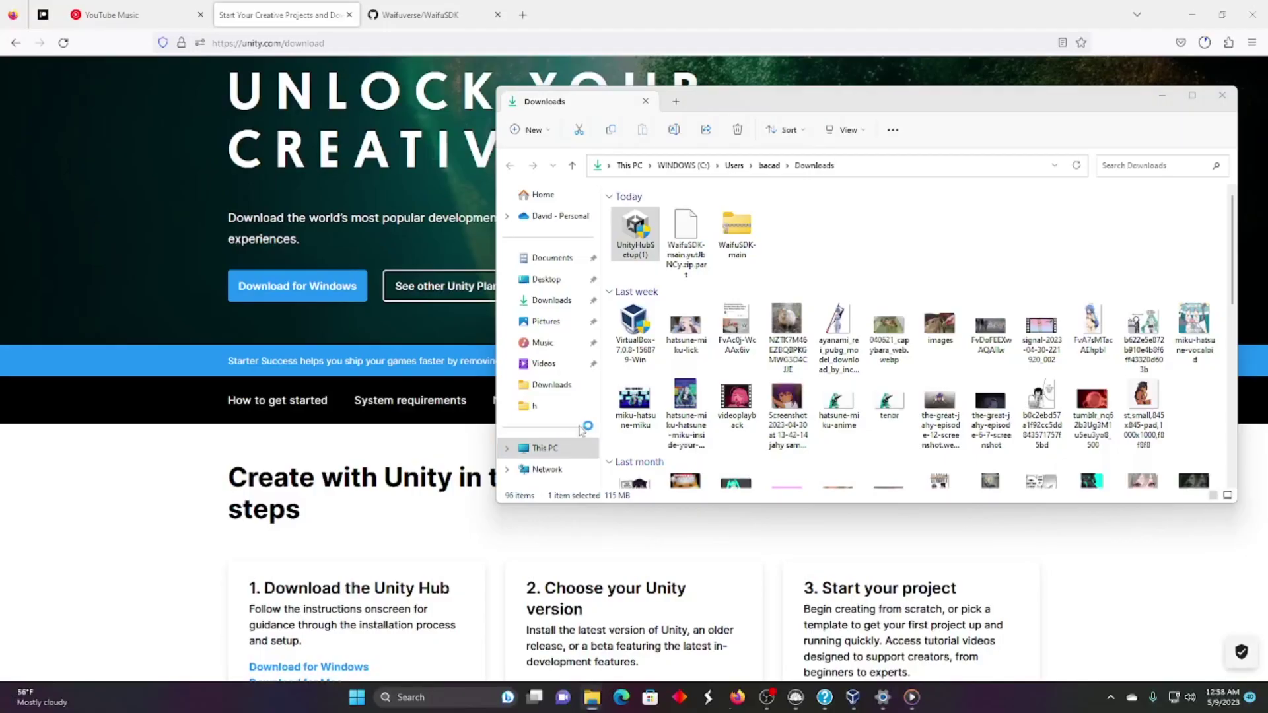
left_click(713, 454)
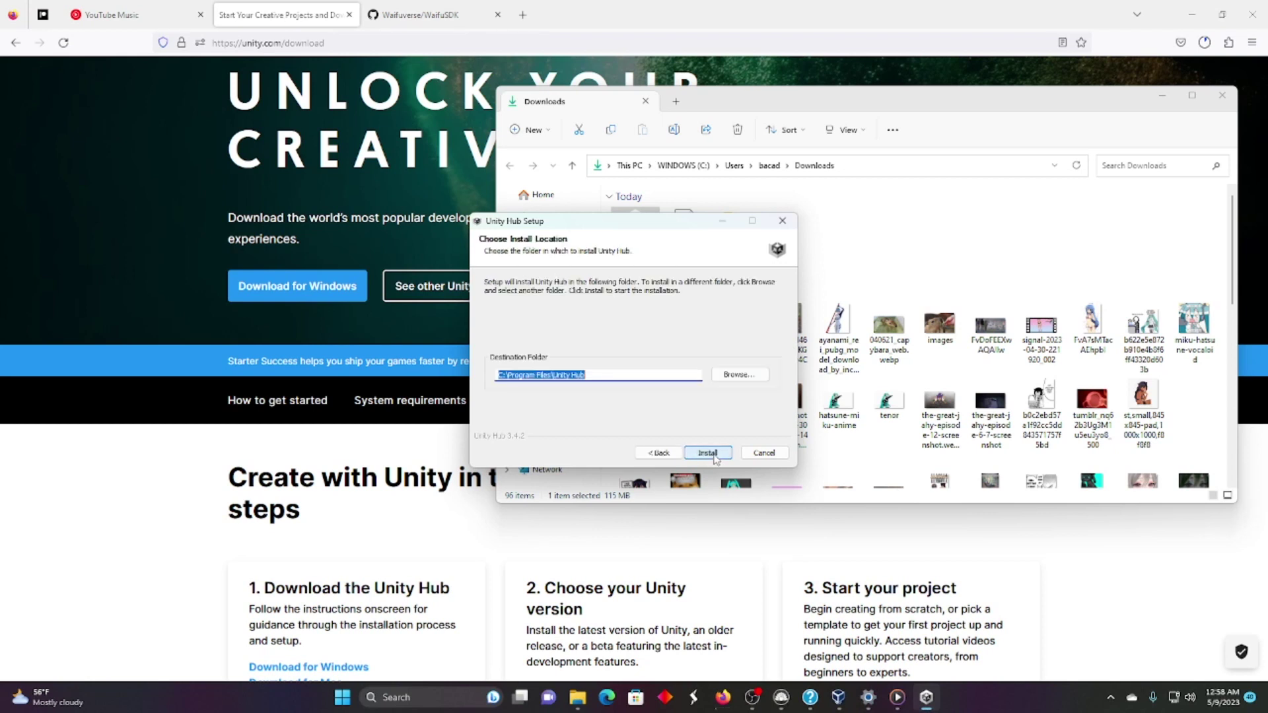
left_click(713, 455)
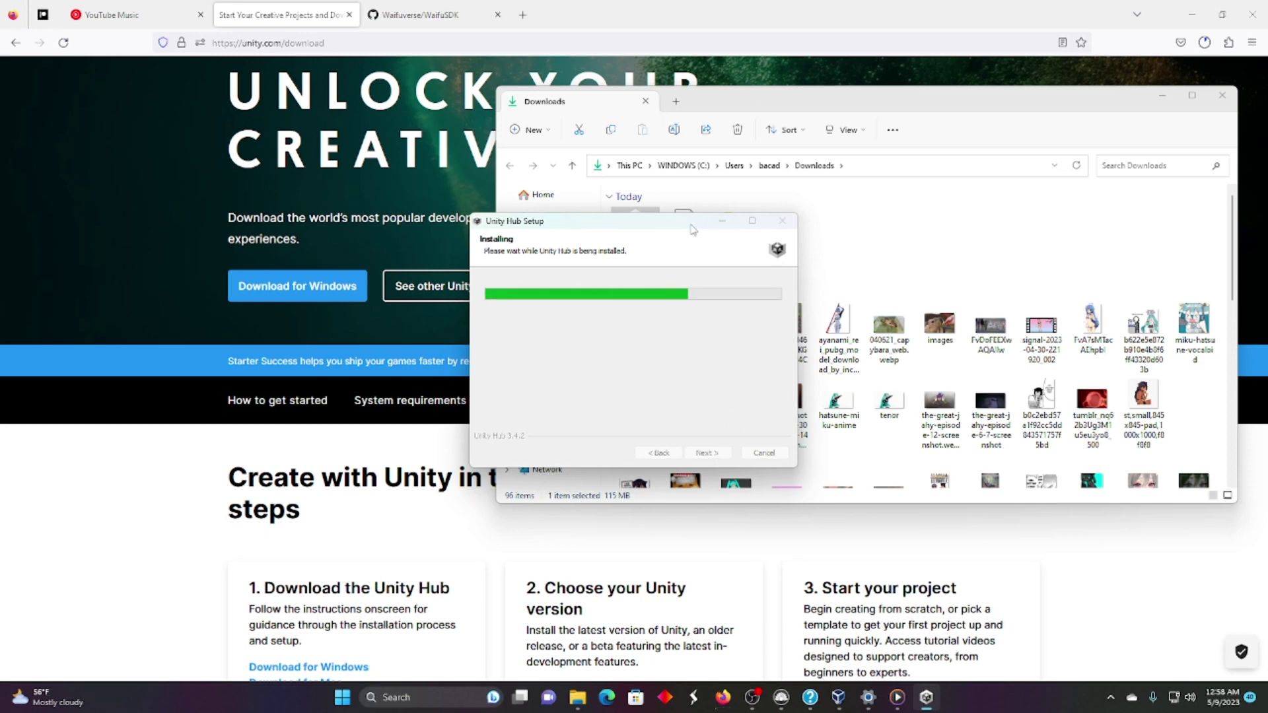
left_click_drag(689, 228, 655, 233)
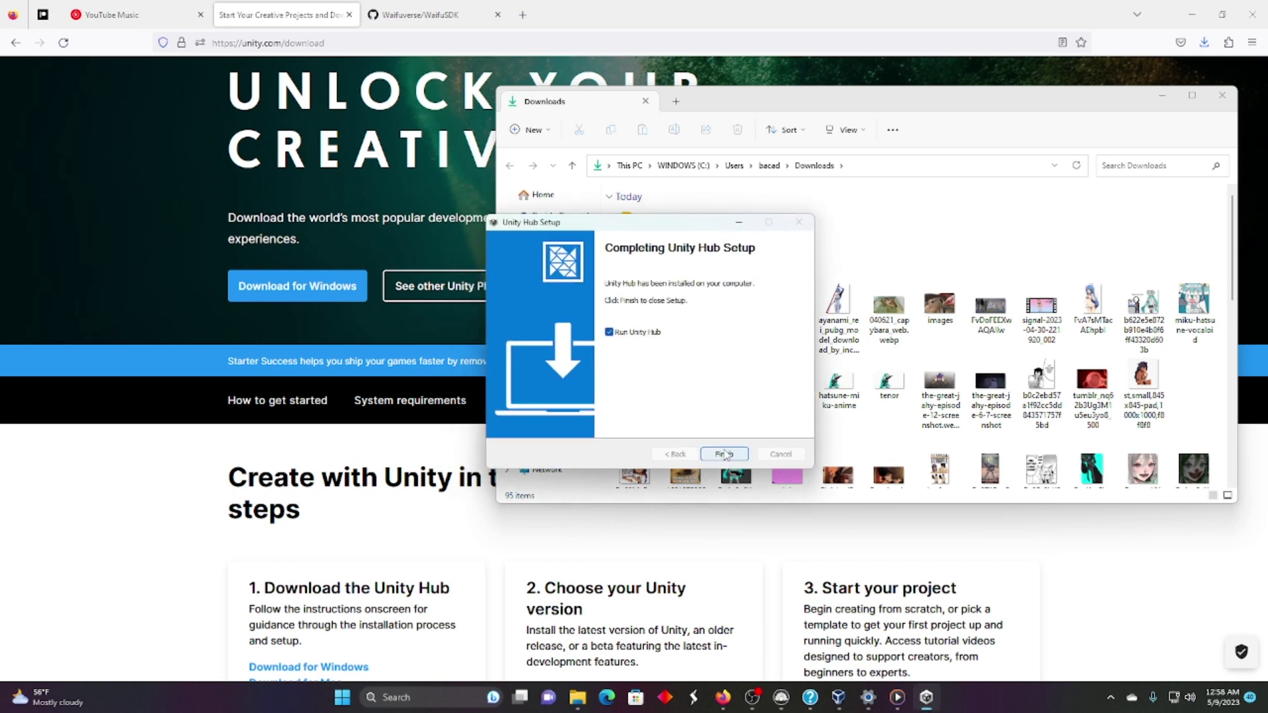
left_click(722, 456)
left_click(730, 456)
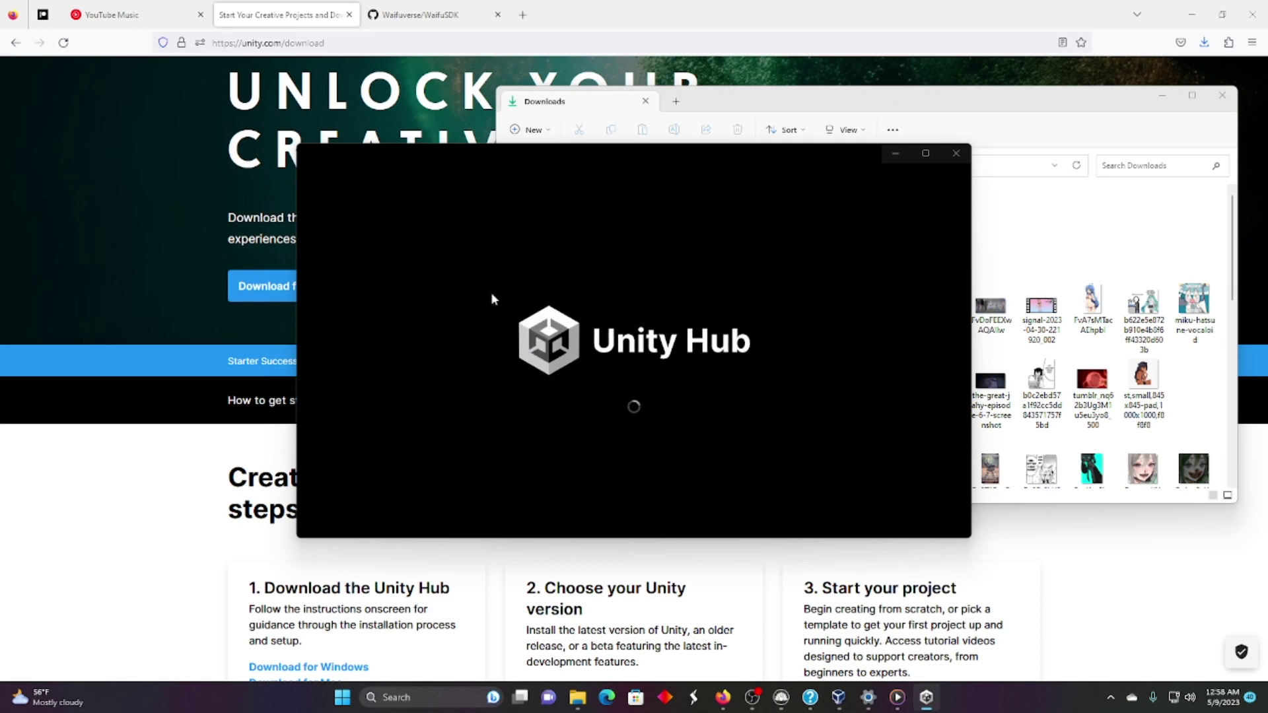
Step: Return to the WaifuSDK README's Setup section and highlight the required version 2021.3.21f1 in step 2
left_click(402, 13)
scroll(333, 437, "down", 15)
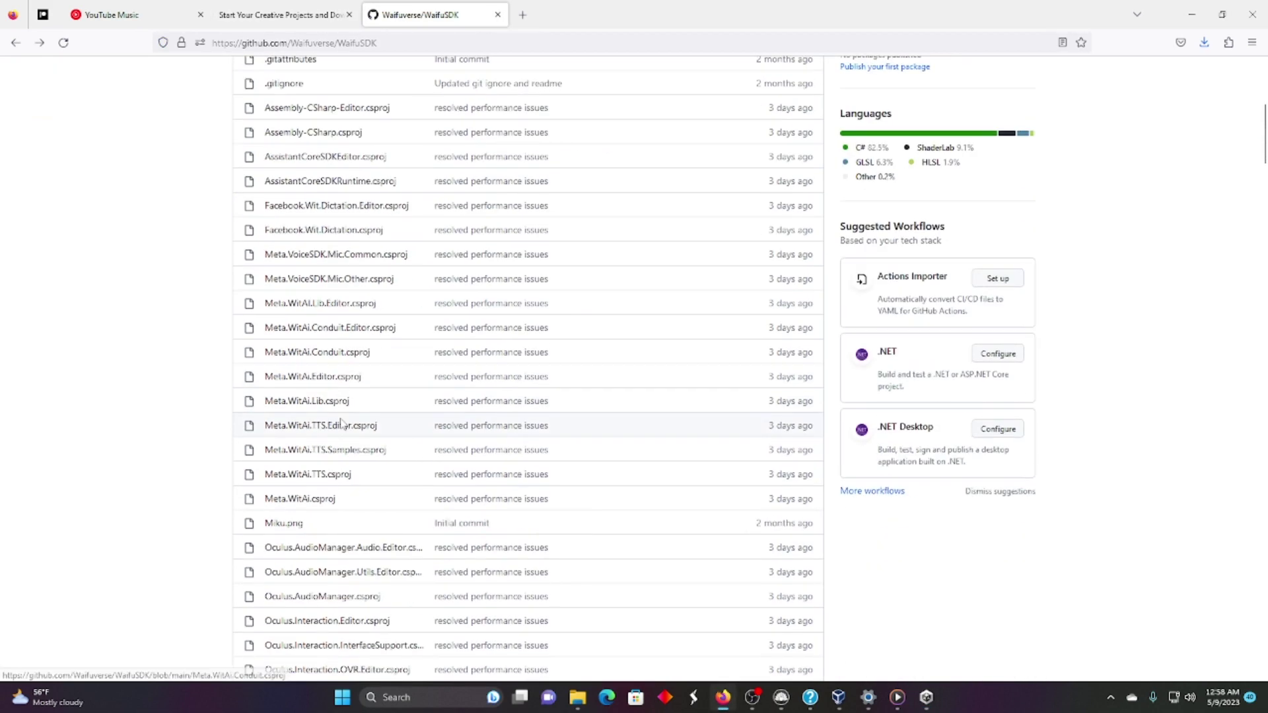
scroll(350, 433, "down", 10)
scroll(391, 419, "up", 3)
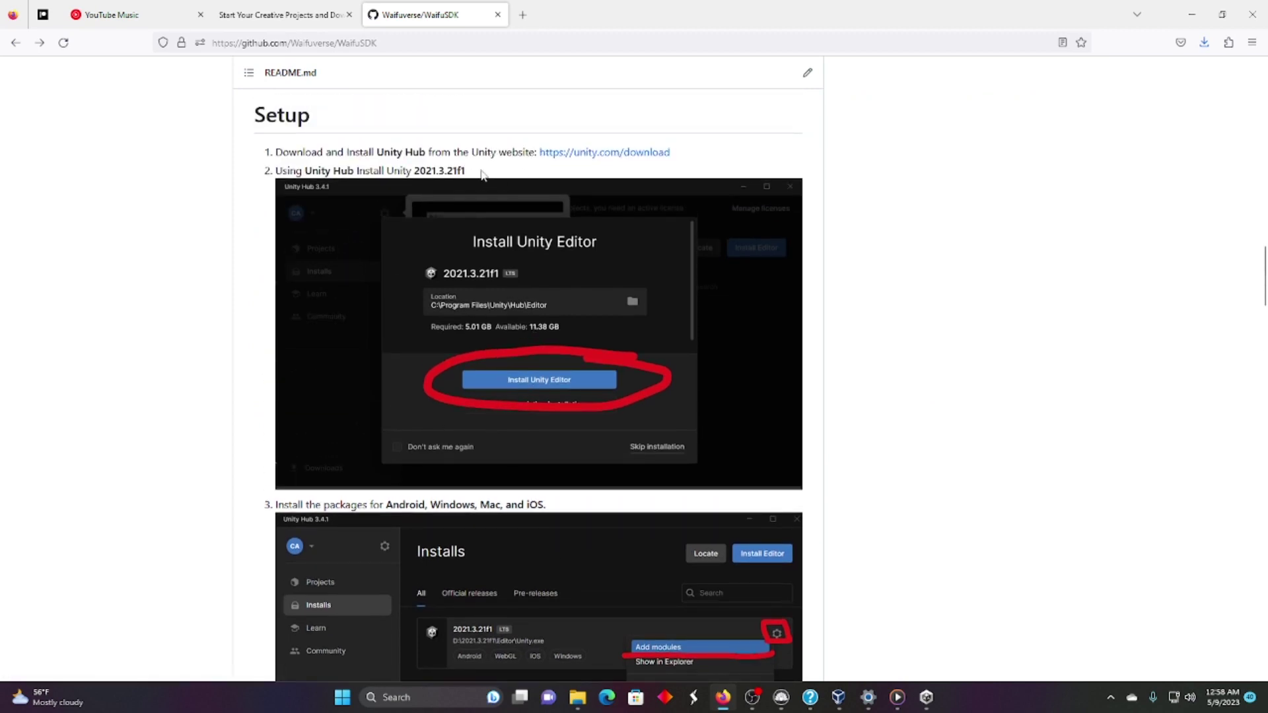
double_click(422, 172)
left_click(442, 172)
double_click(454, 171)
left_click(950, 466)
left_click_drag(415, 169, 470, 181)
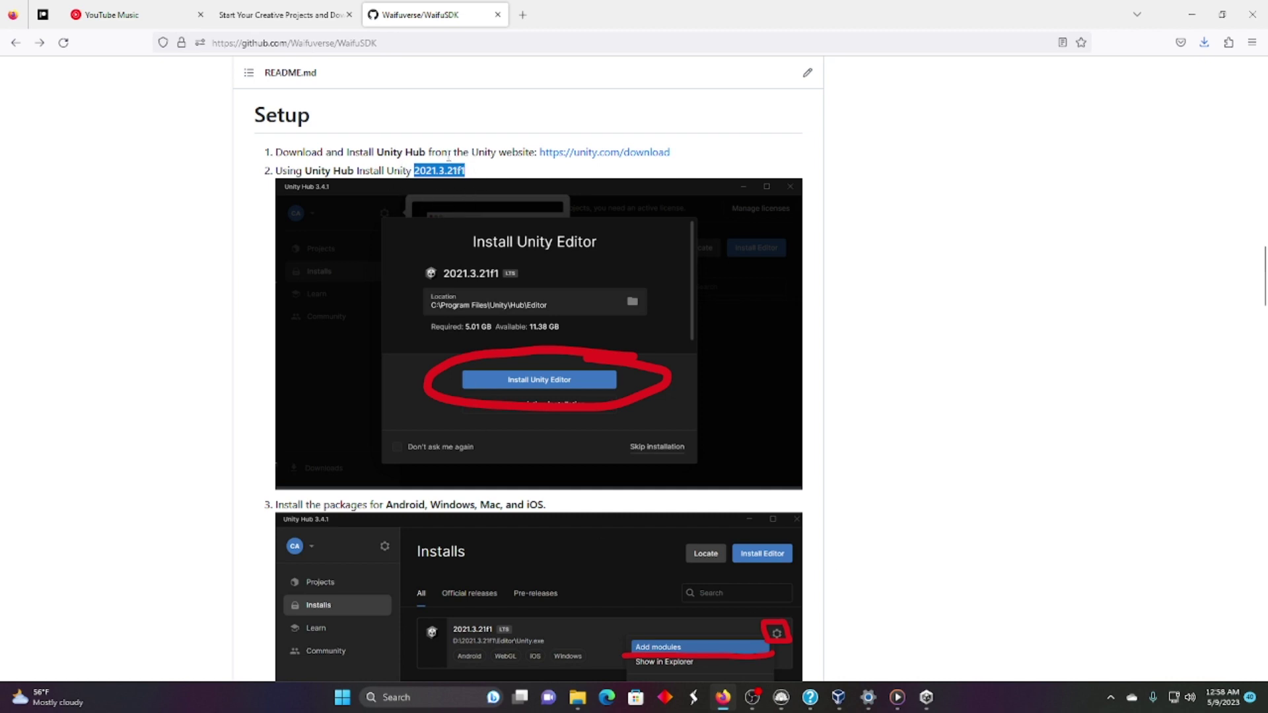
Step: Skip Unity Hub's suggested editor installation and dismiss the theme suggestion
mouse_move(927, 698)
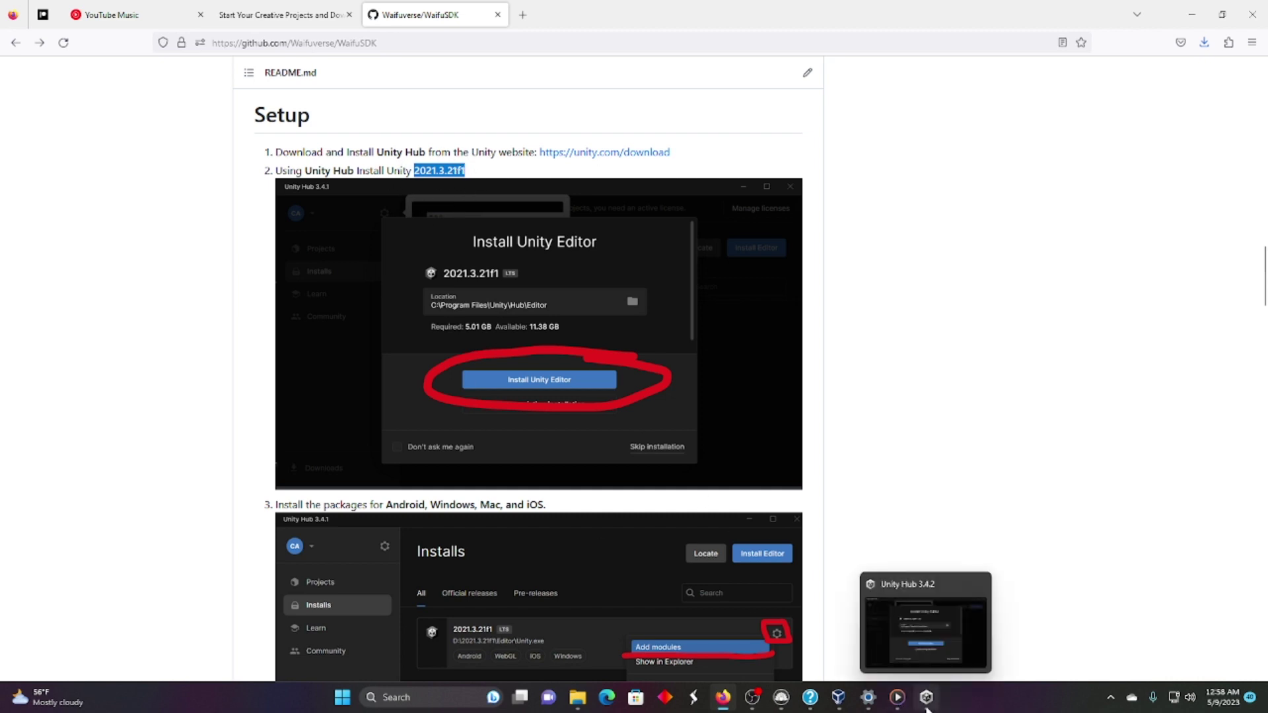
left_click(940, 639)
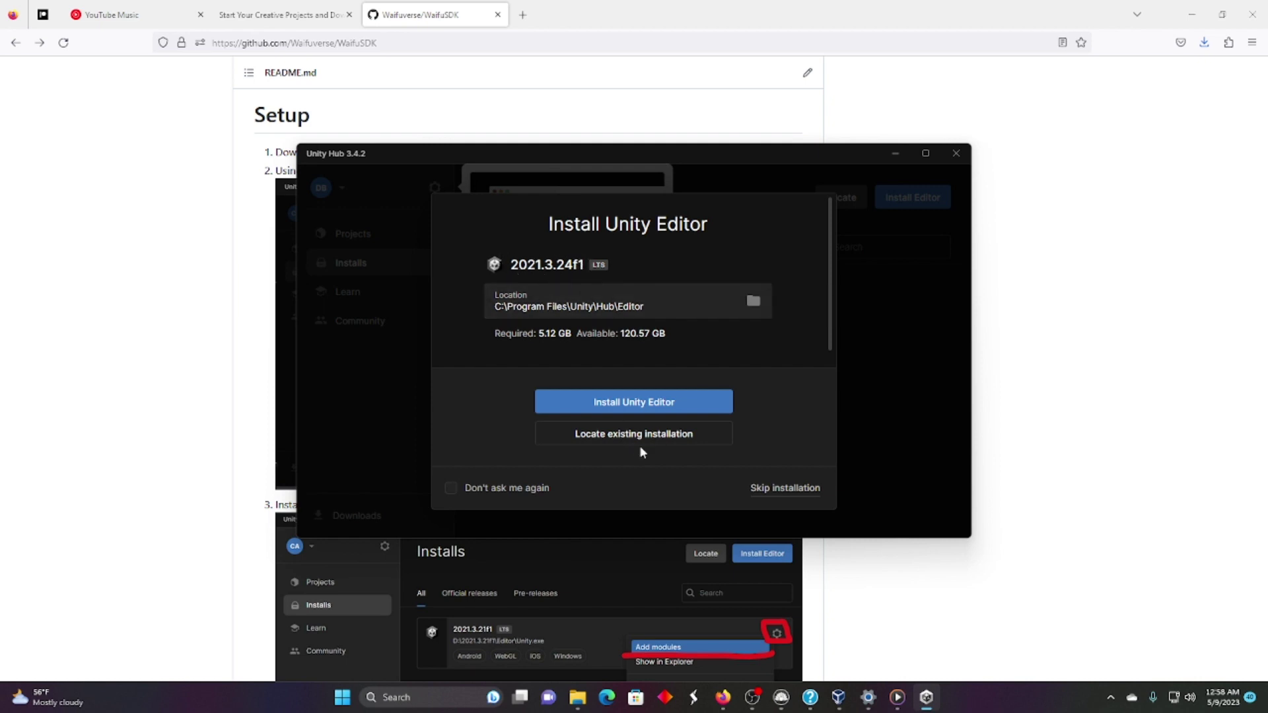
left_click(771, 497)
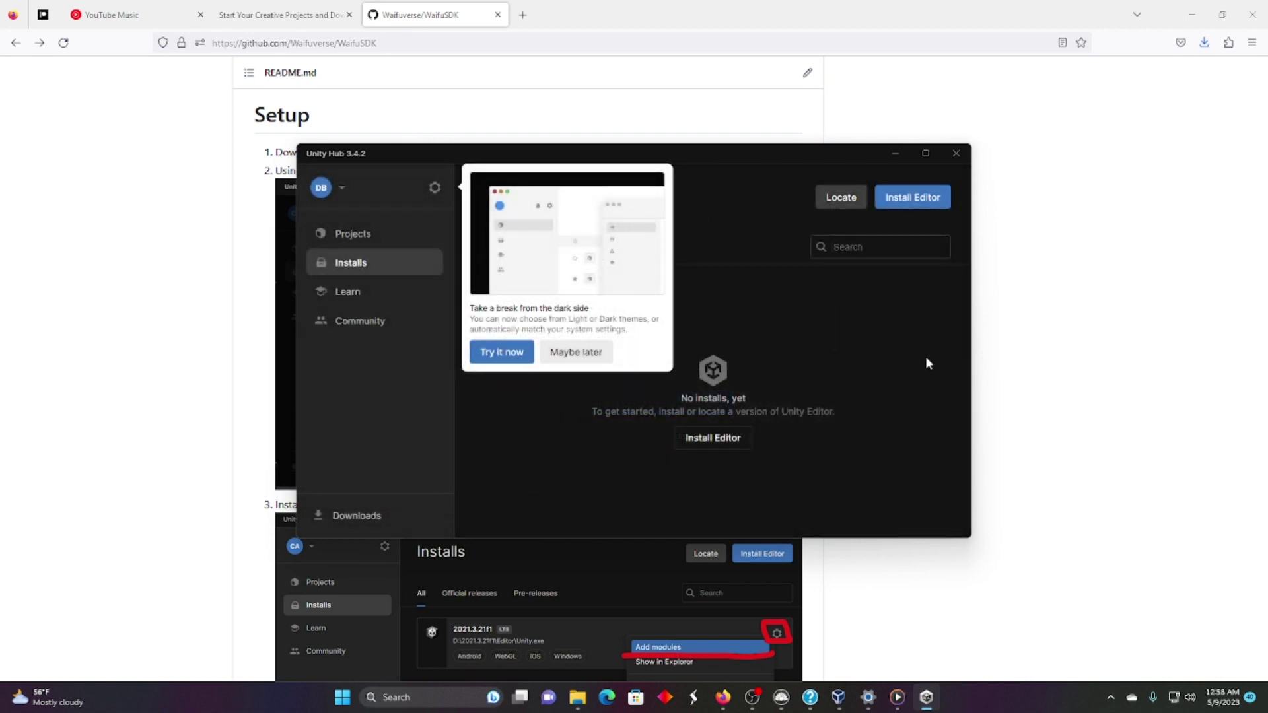
left_click(580, 354)
Step: Browse the Official, Pre-release and Archive editor version lists, then check the WaifuSDK-main.zip download
left_click(921, 209)
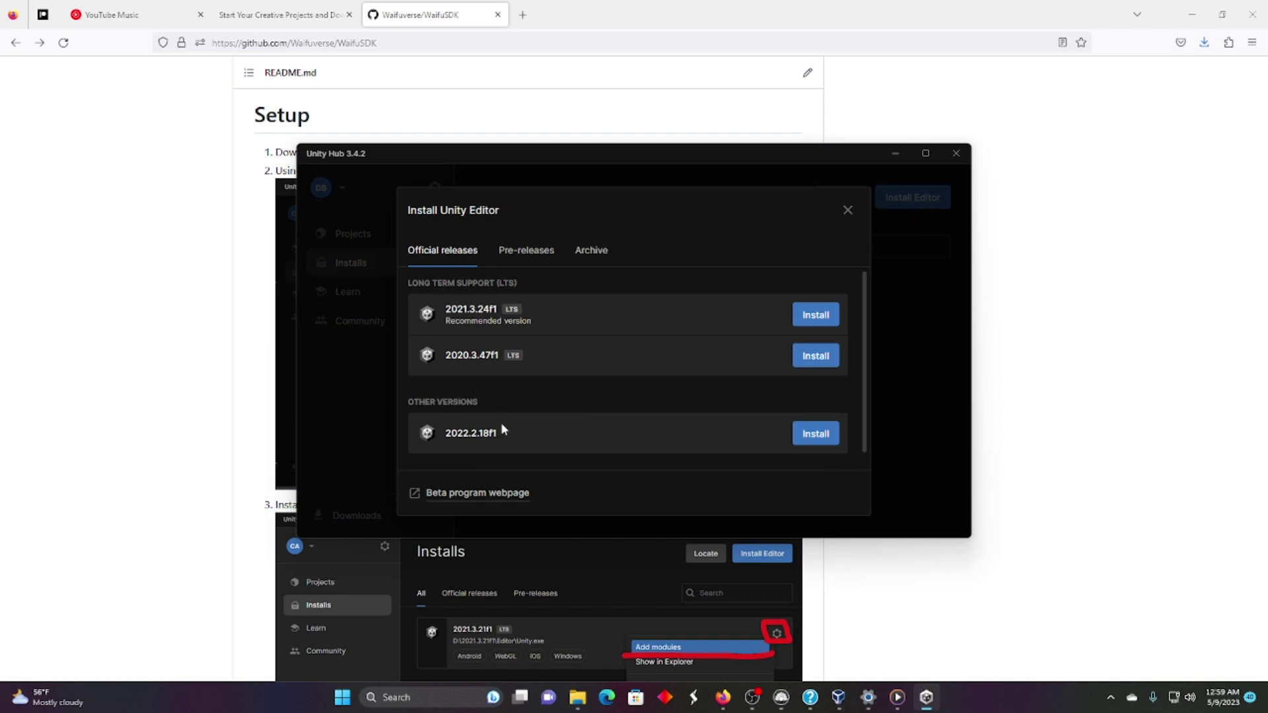
scroll(503, 421, "down", 1)
scroll(514, 418, "up", 1)
left_click(552, 251)
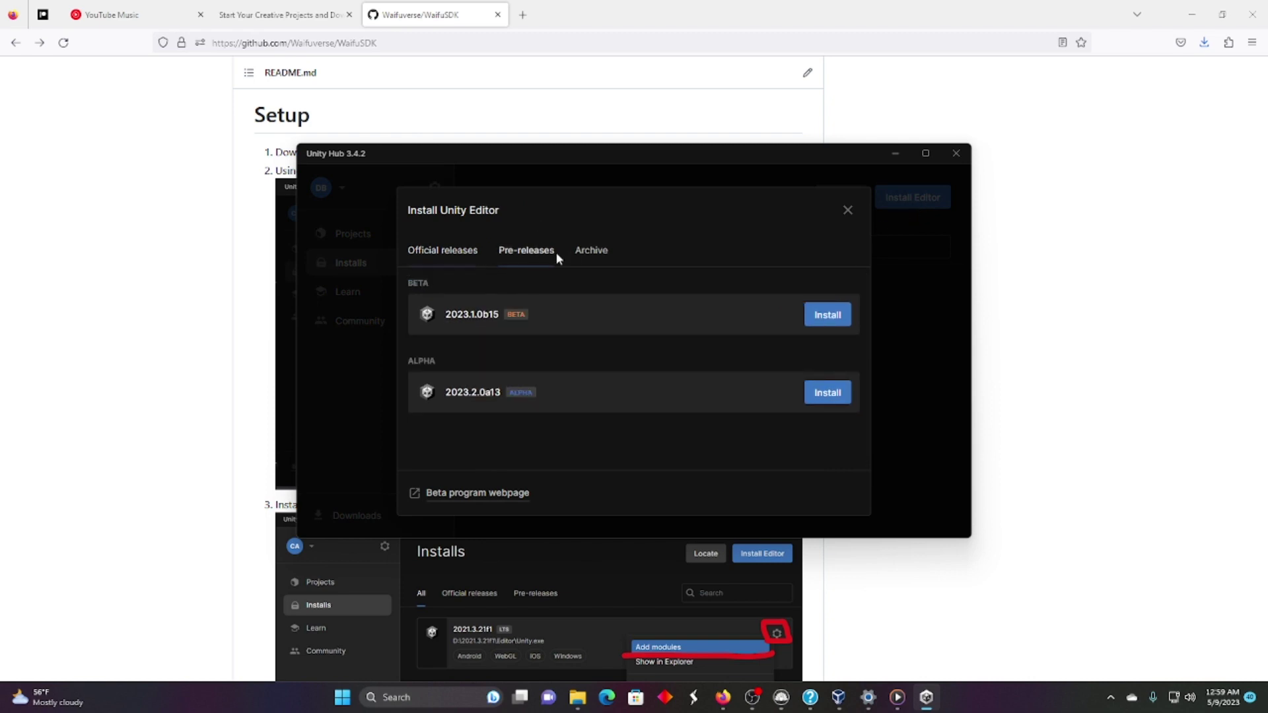
left_click(591, 251)
left_click(532, 251)
left_click(449, 251)
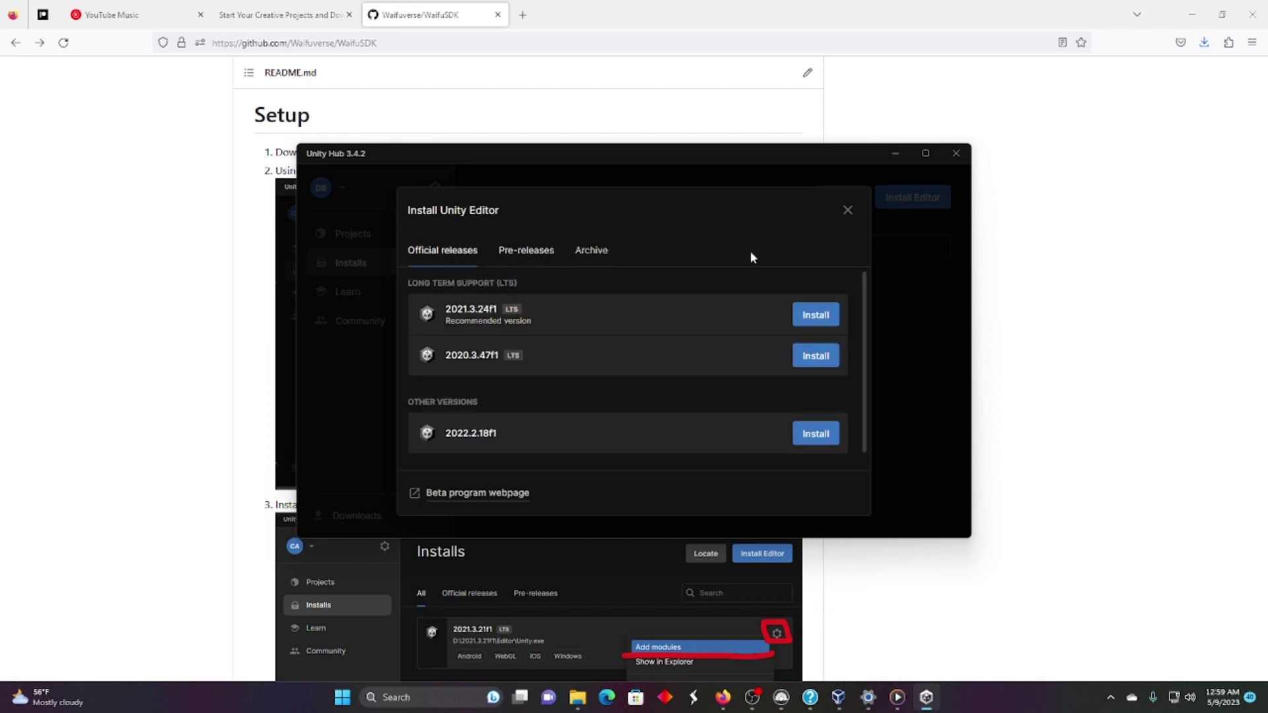
left_click(848, 210)
left_click(1204, 42)
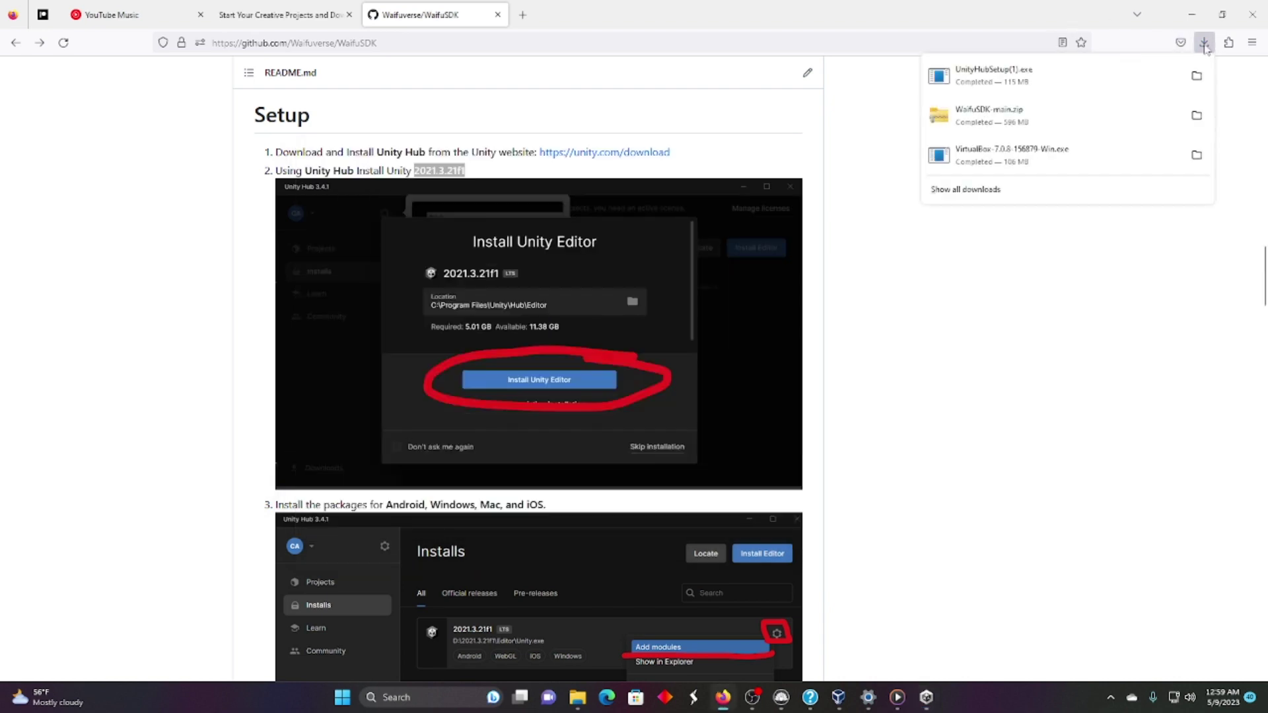
Step: Extract WaifuSDK-main.zip into its own WaifuSDK-main folder in Downloads, then bring Unity Hub forward
left_click(1197, 116)
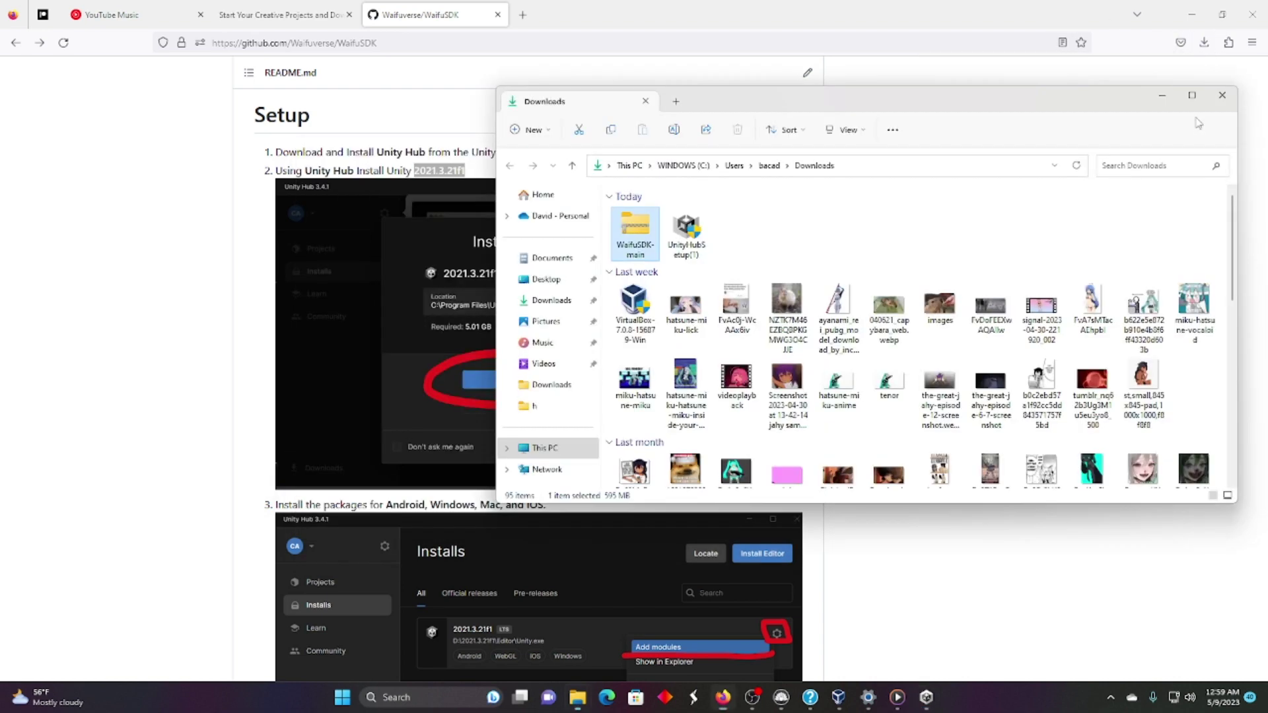
right_click(649, 238)
left_click(712, 360)
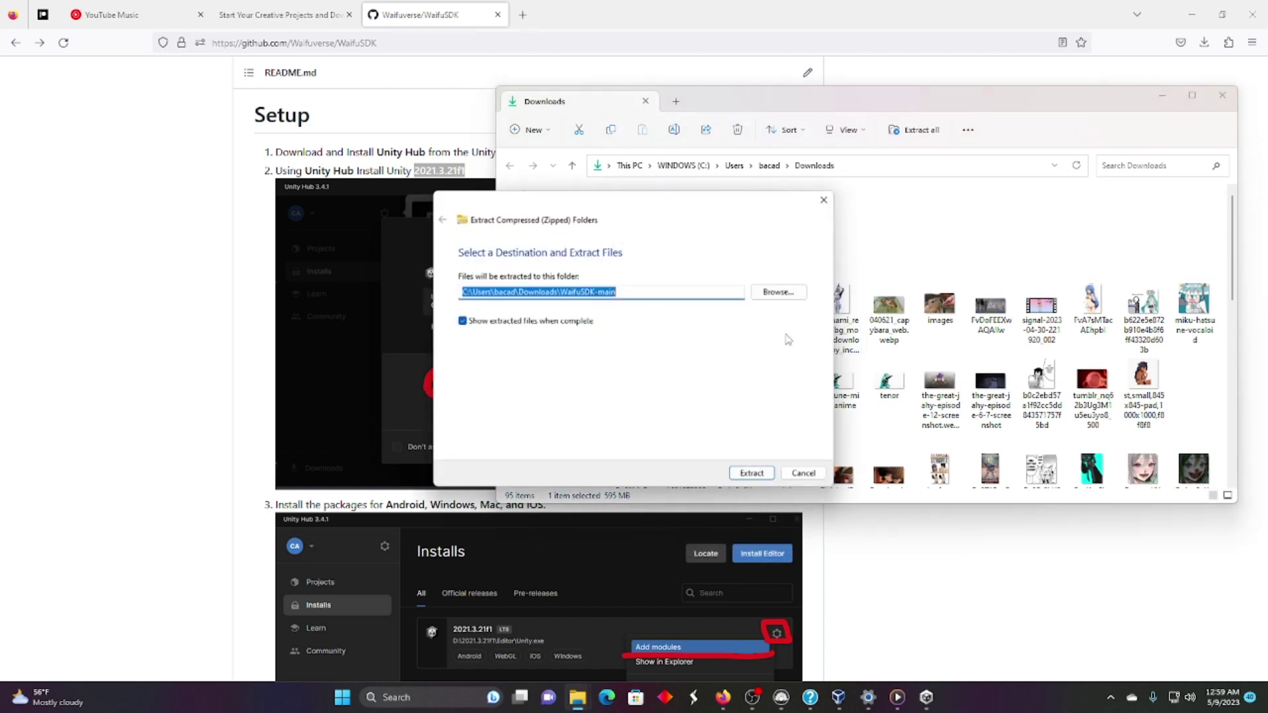
left_click(754, 475)
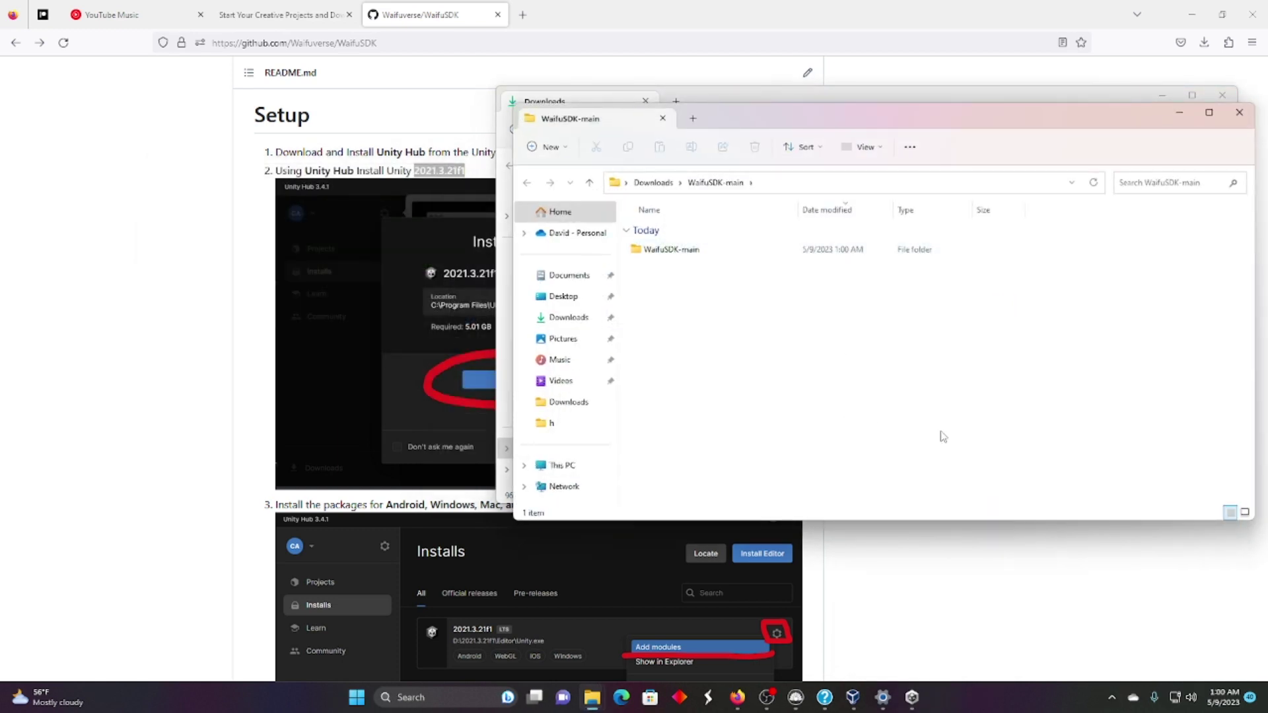
left_click(912, 697)
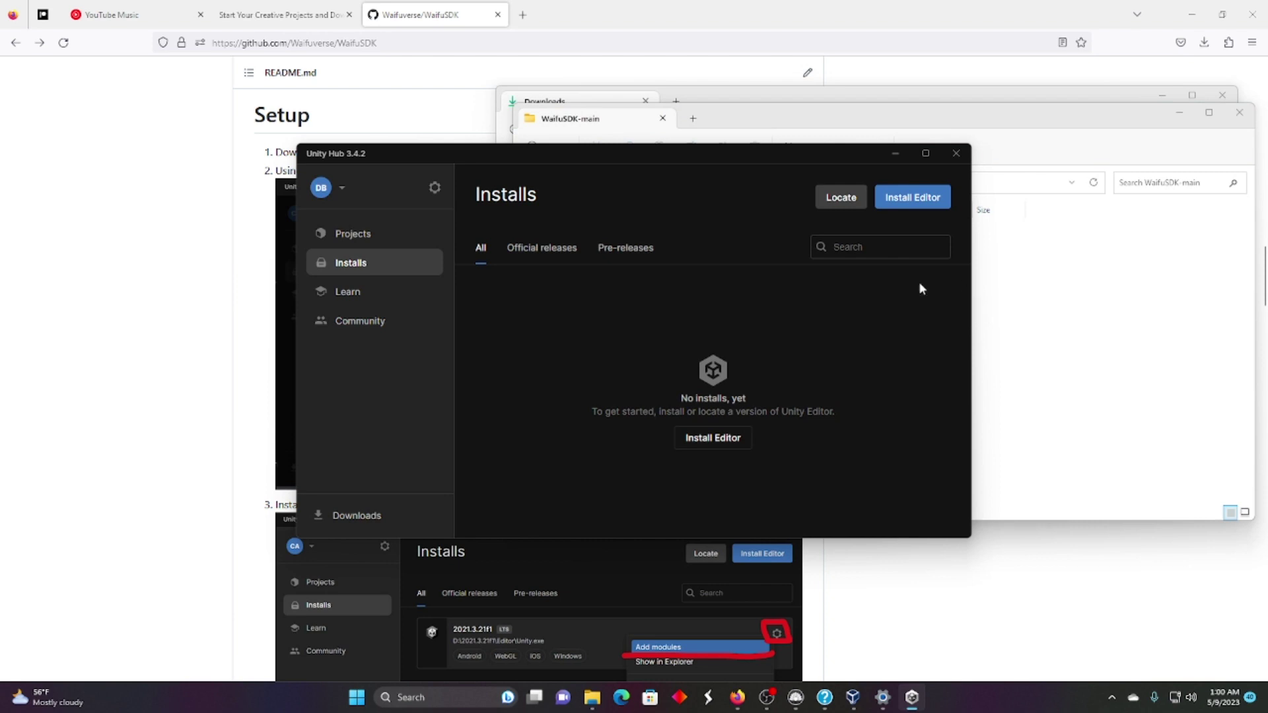
Step: Add the inner Downloads\WaifuSDK-main folder as a project in Unity Hub's Projects list
left_click(353, 234)
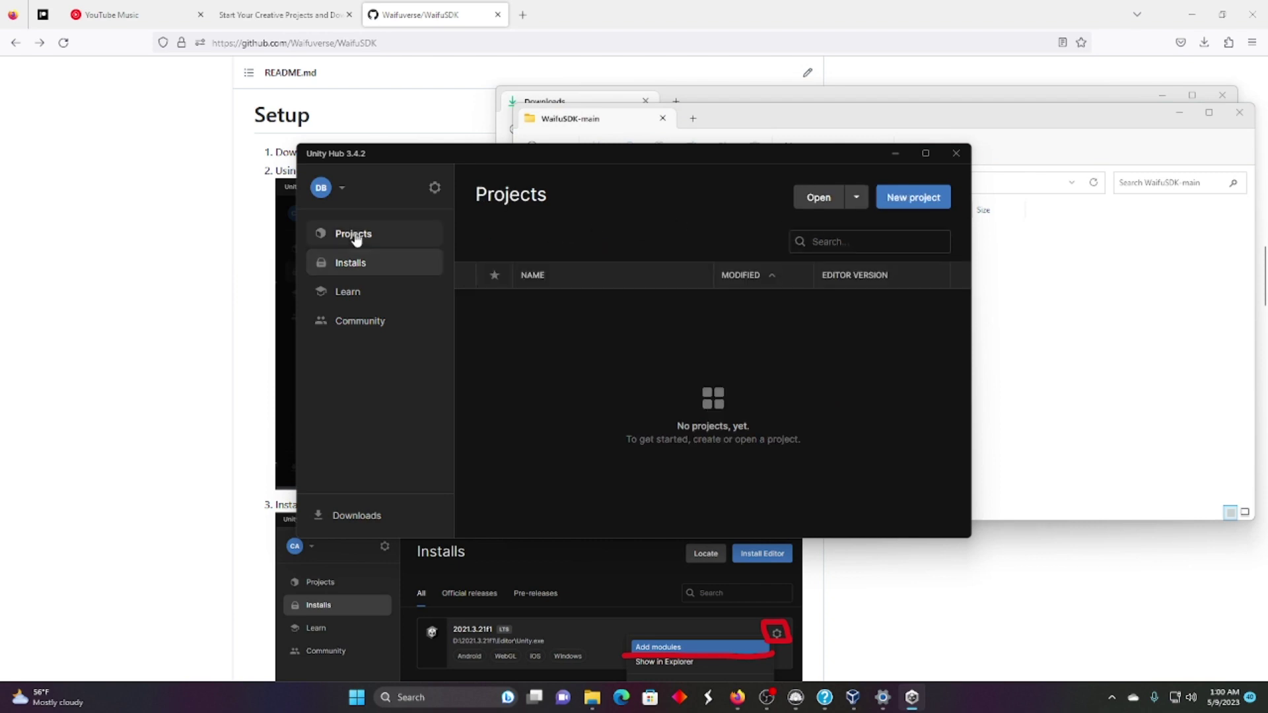
left_click(818, 198)
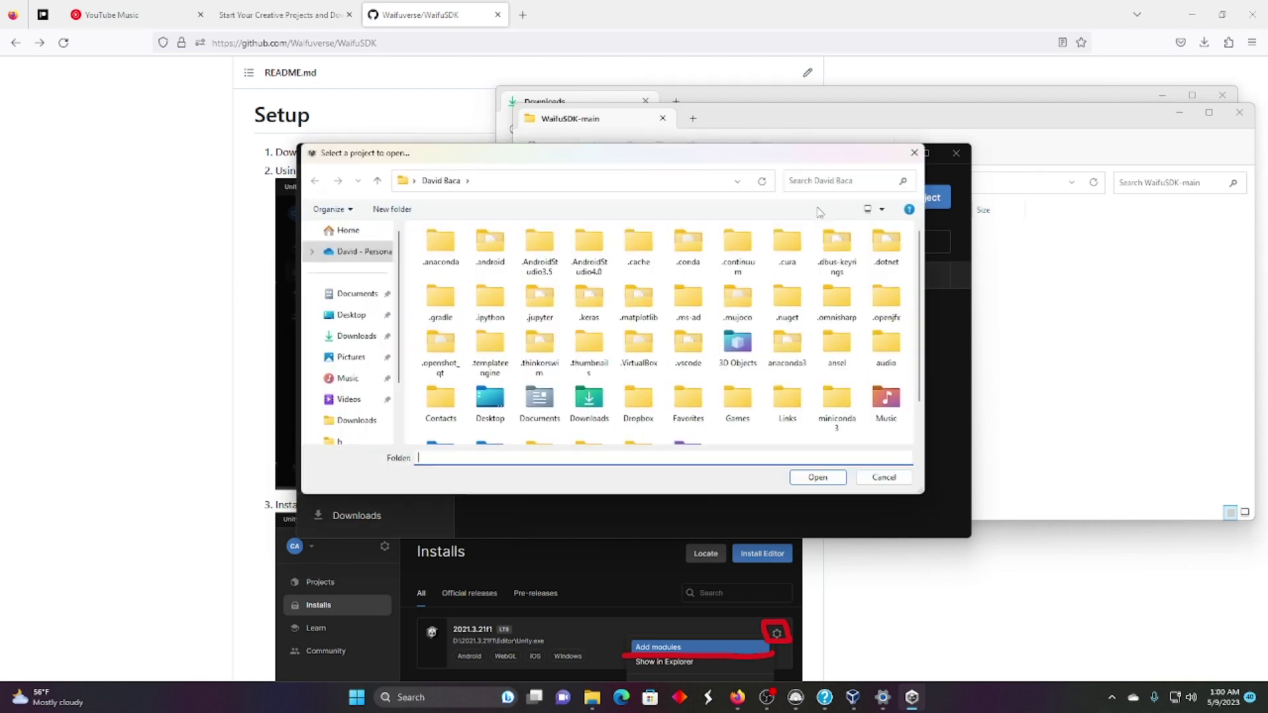
left_click(358, 338)
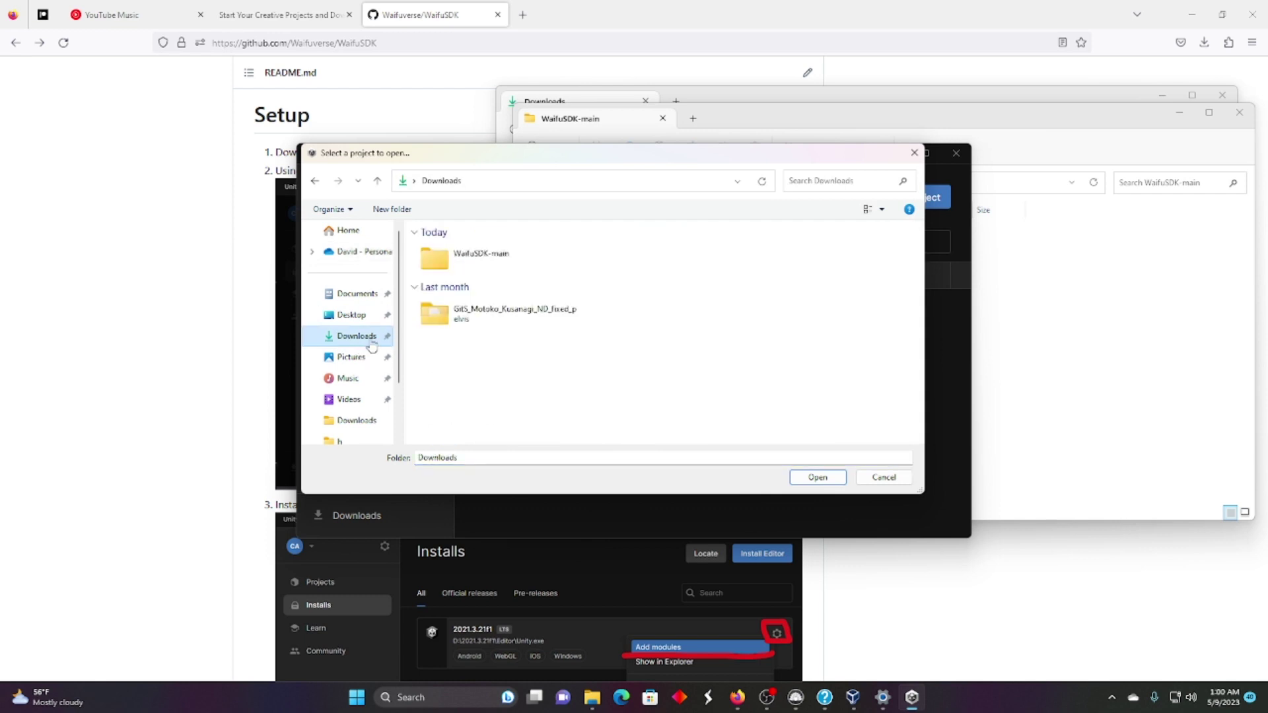
double_click(499, 265)
left_click(529, 271)
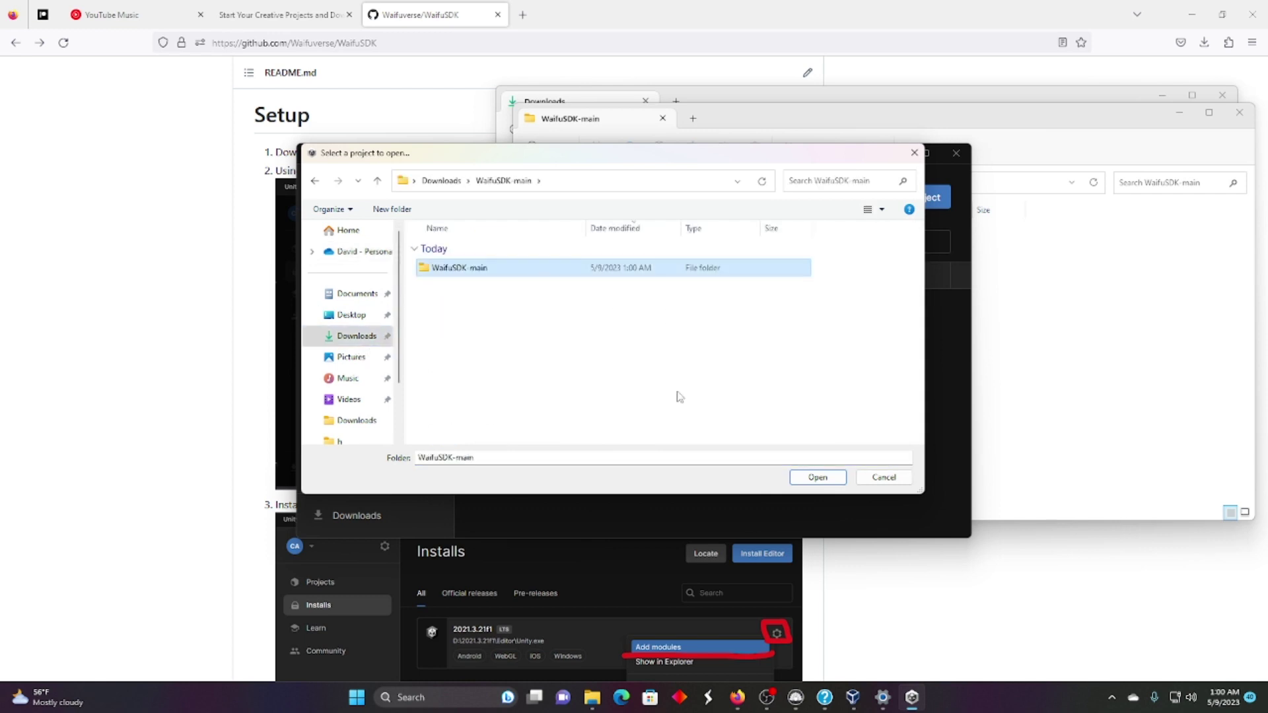
left_click(818, 478)
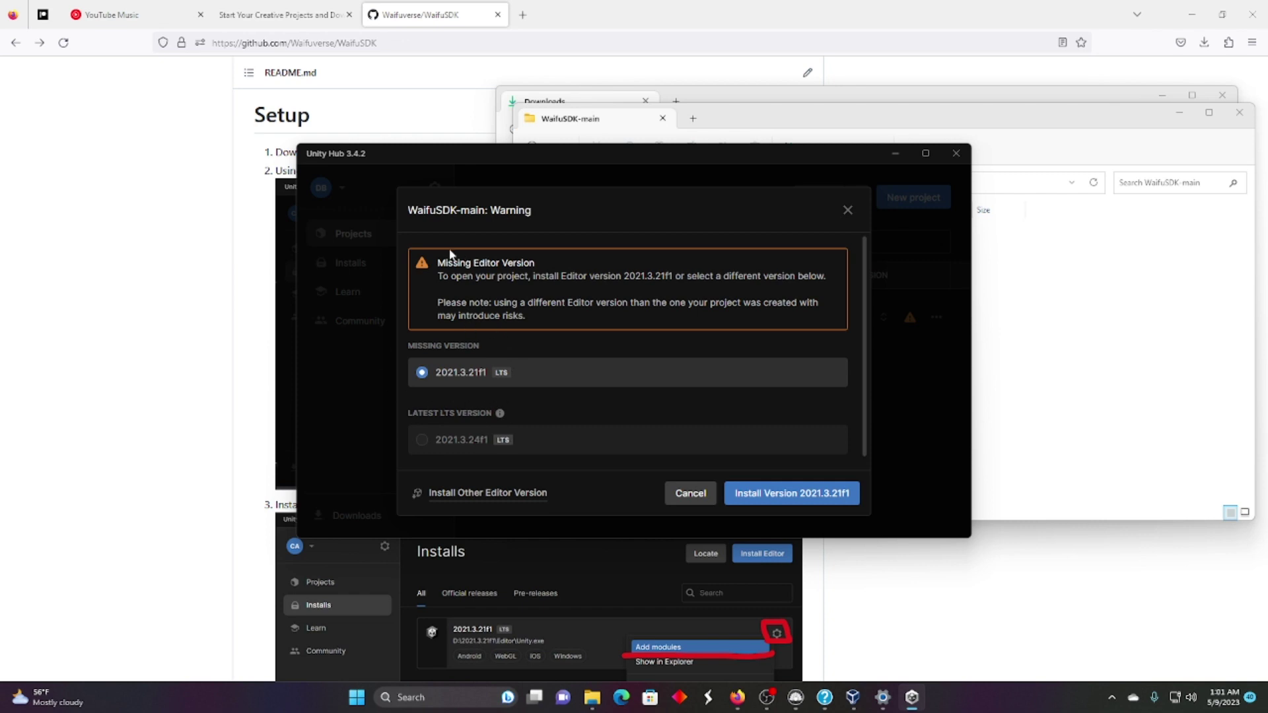
Step: Install Editor 2021.3.21f1 with Android, iOS and Mac (Mono) Build Support modules selected
left_click(807, 500)
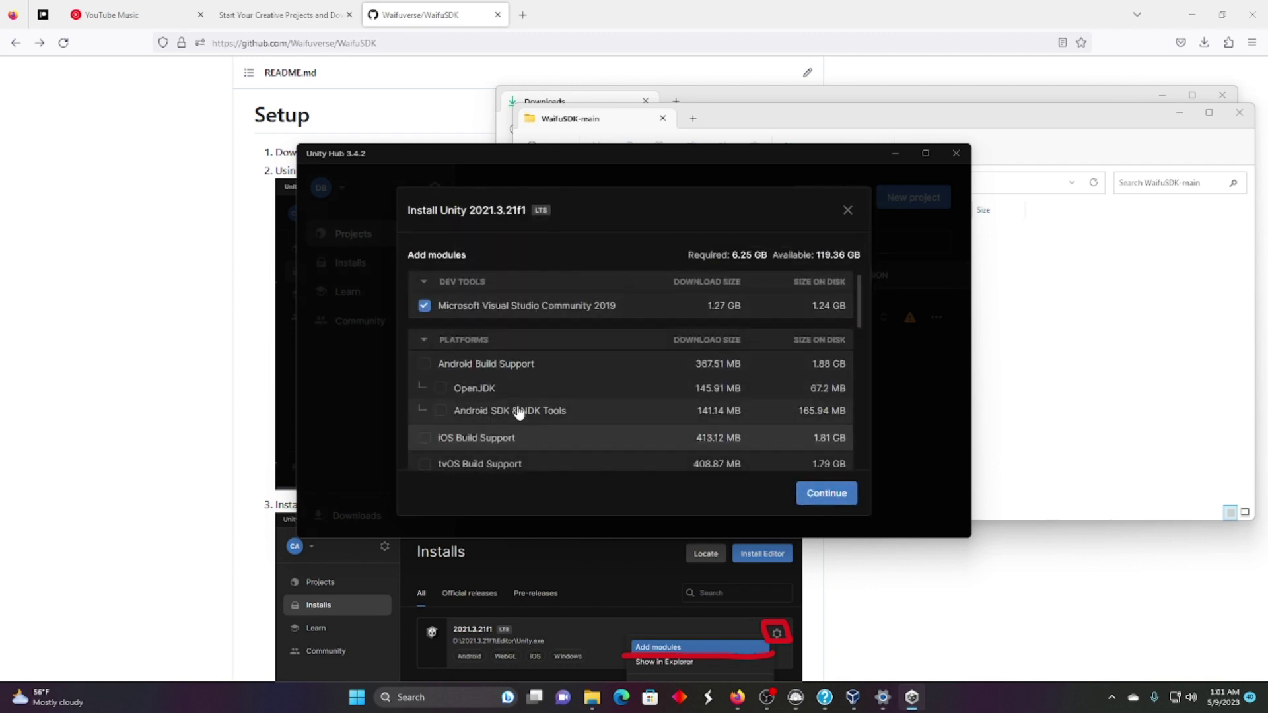
left_click(425, 364)
scroll(426, 367, "down", 2)
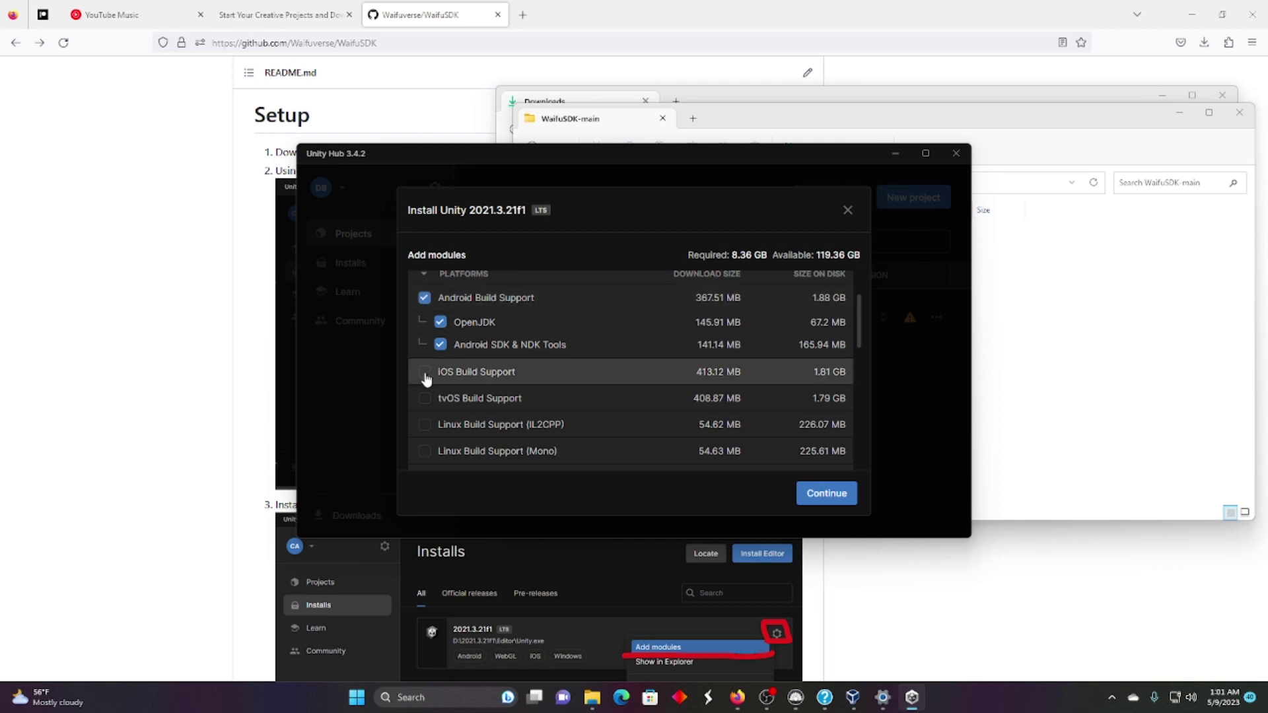
left_click(424, 371)
scroll(426, 373, "down", 3)
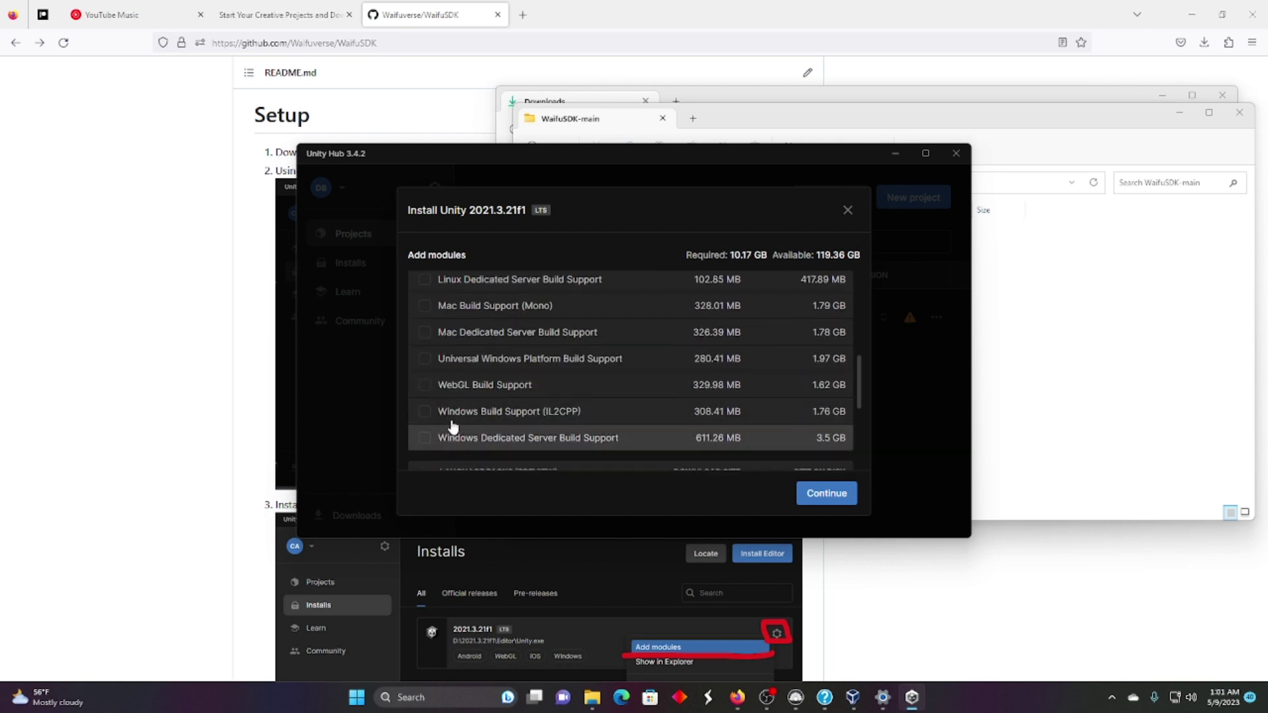
scroll(452, 425, "up", 5)
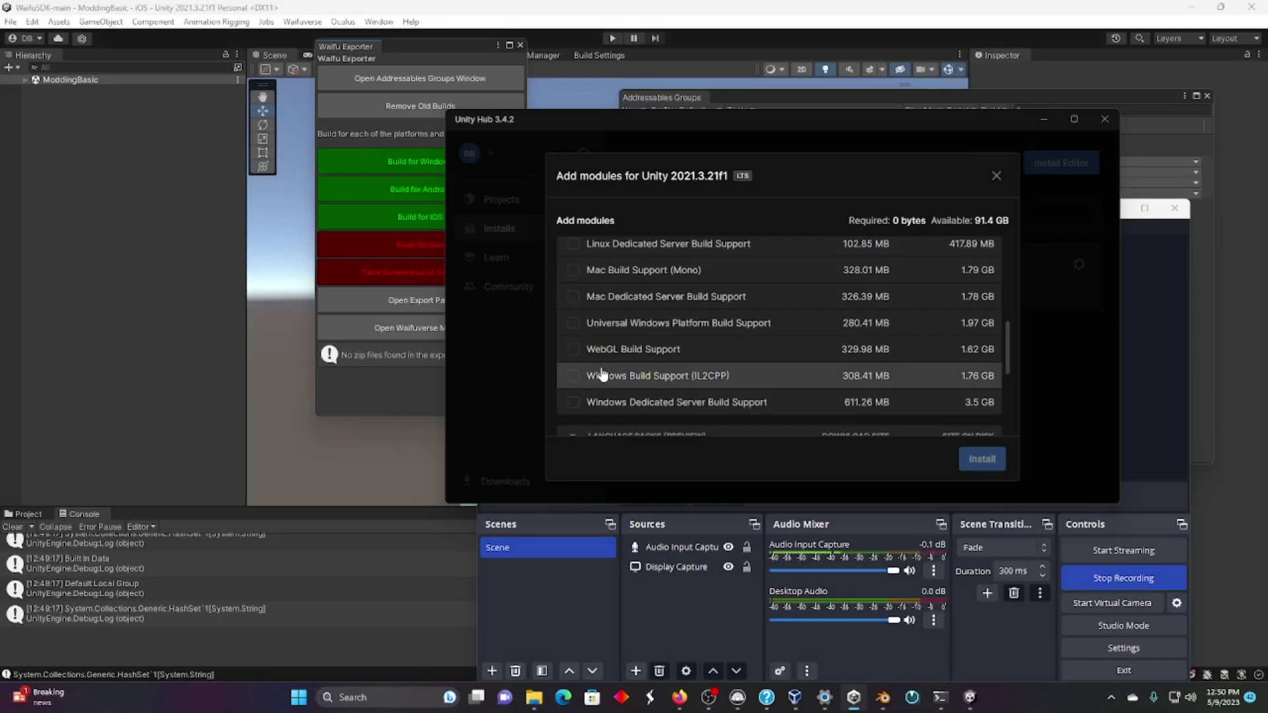
left_click(572, 270)
left_click(983, 459)
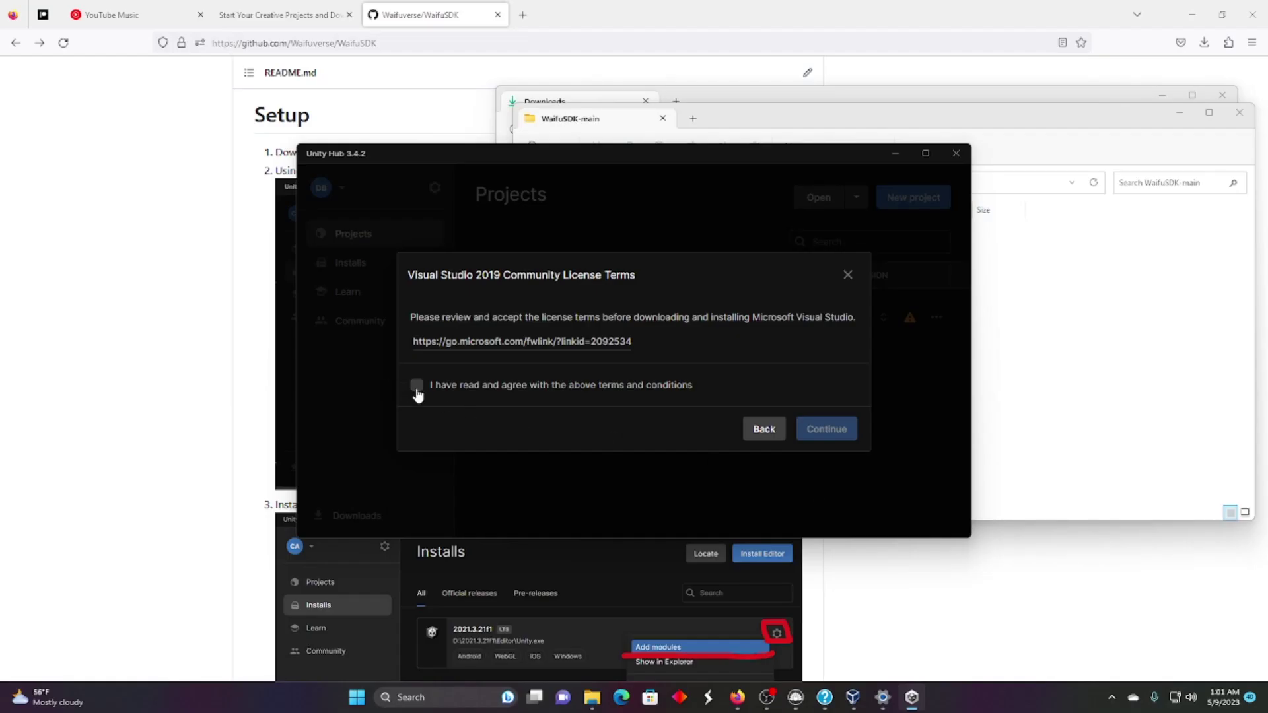
Step: Accept the Visual Studio and Android SDK/NDK licence terms and start the download, showing component statuses
left_click(421, 388)
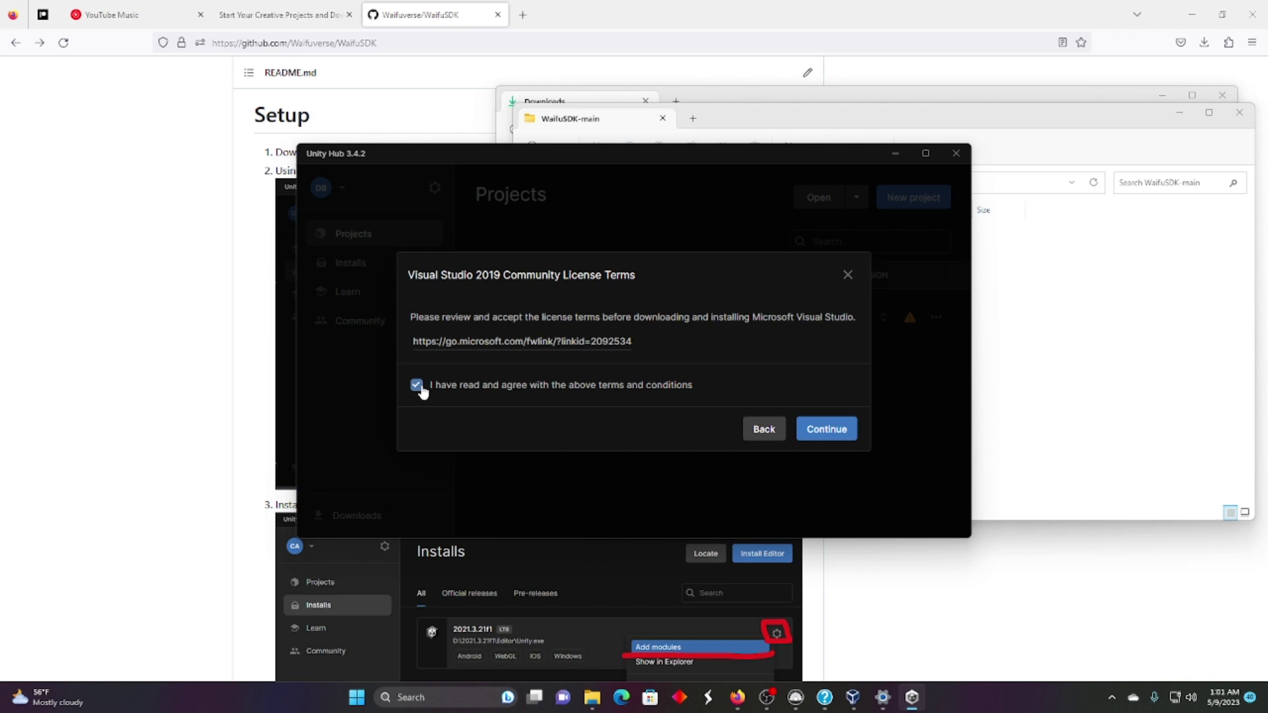
left_click(827, 430)
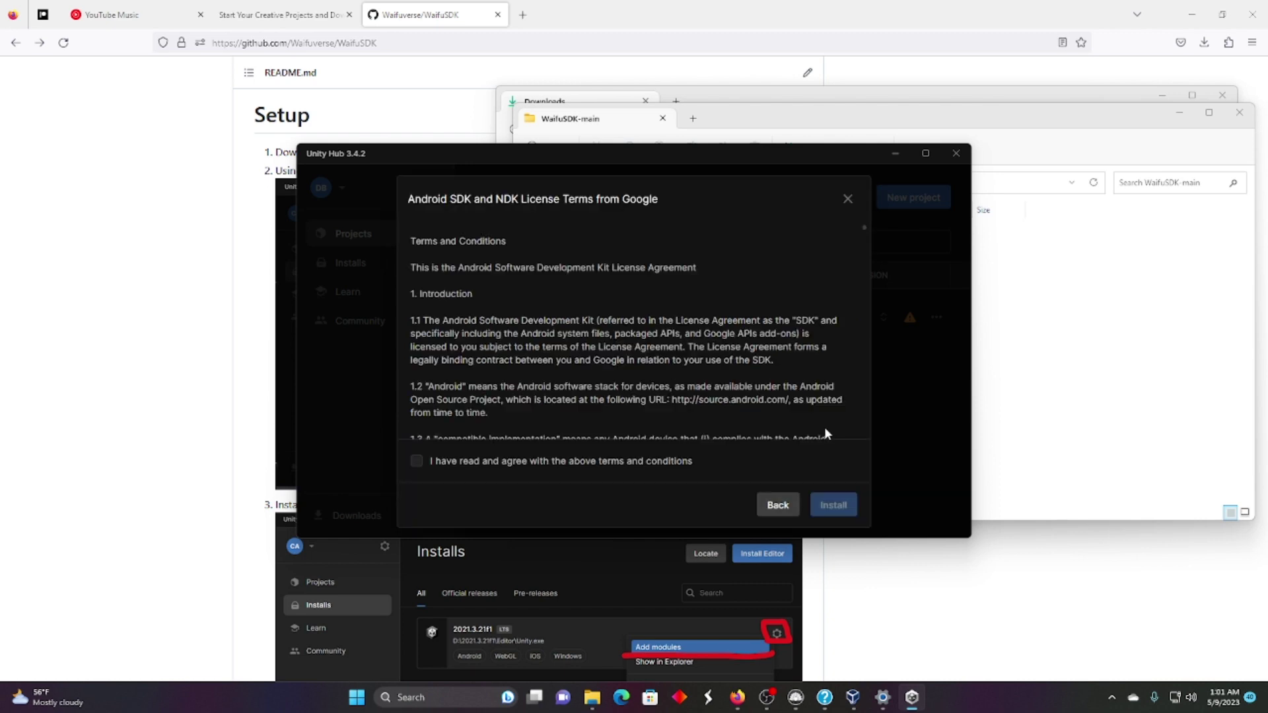
left_click(428, 462)
scroll(653, 390, "down", 5)
scroll(653, 389, "down", 15)
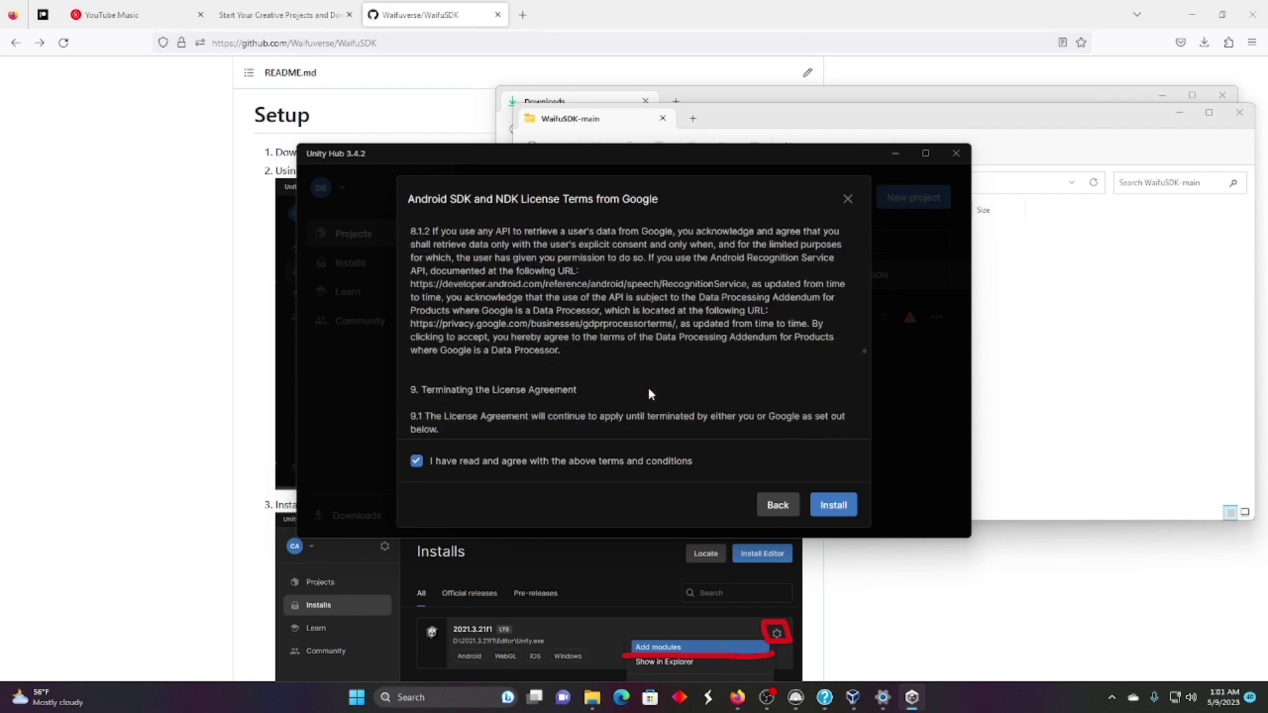
left_click(834, 505)
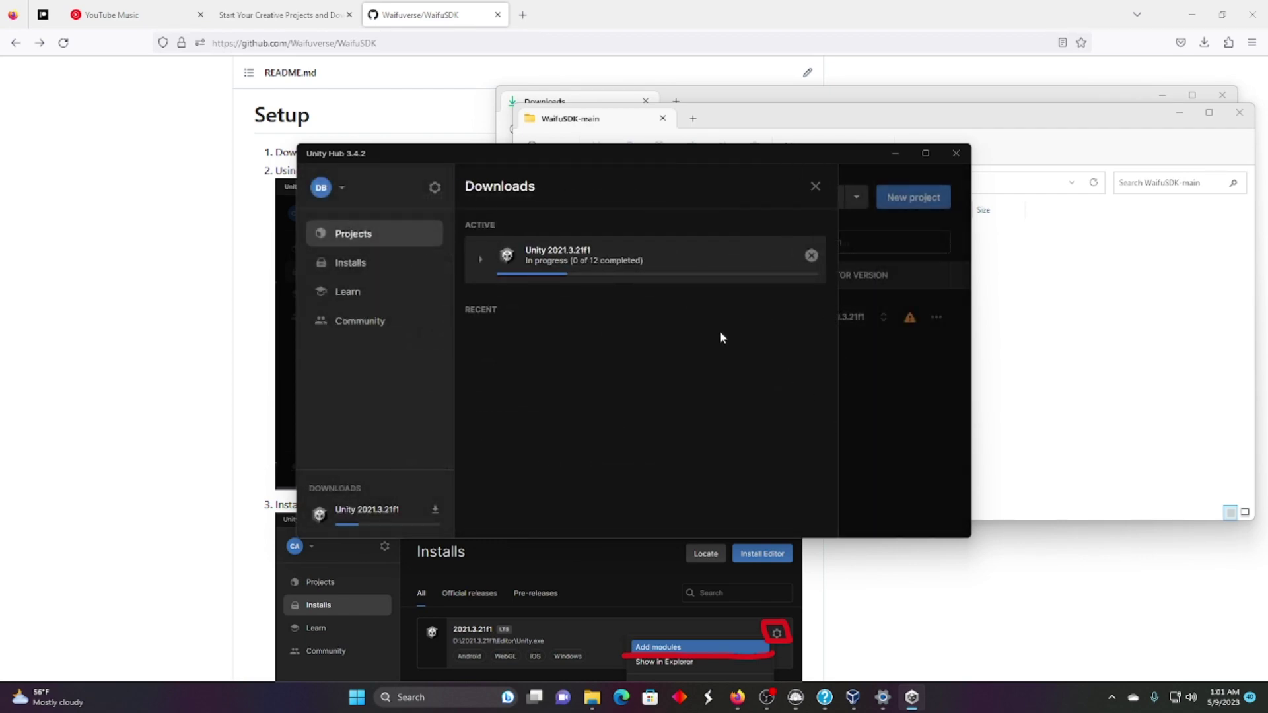
left_click(480, 260)
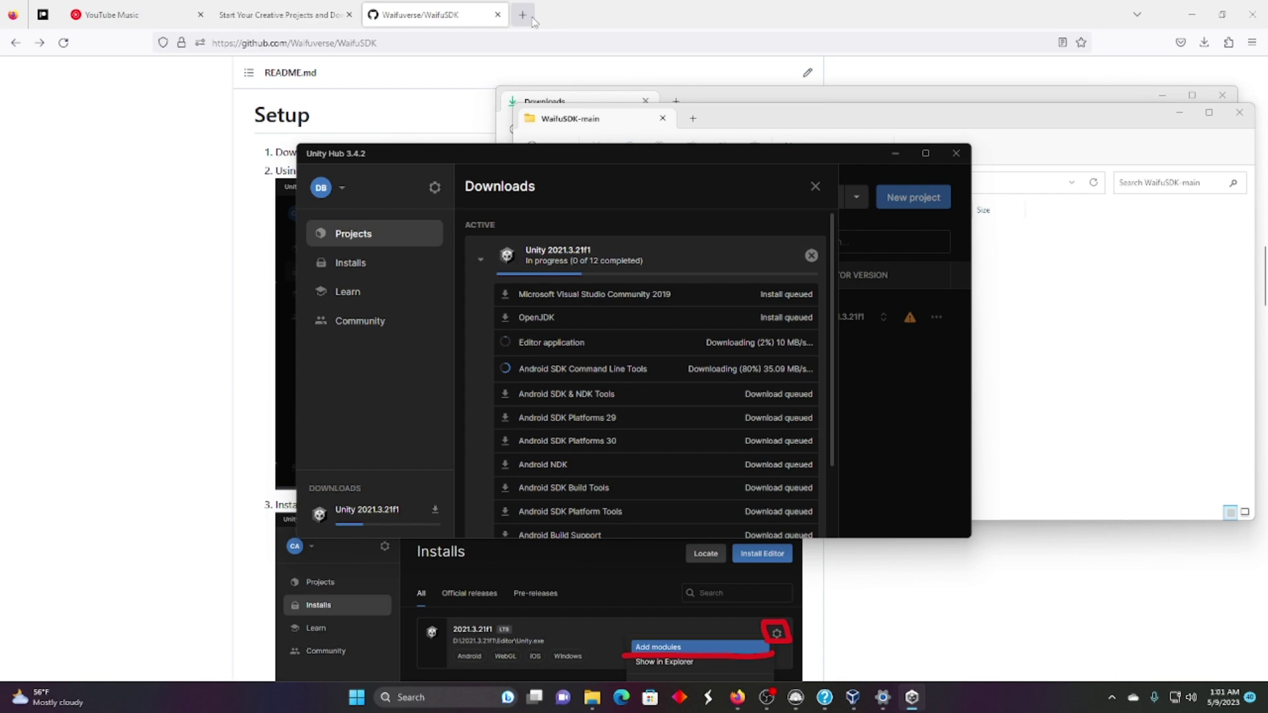
Step: Highlight the required Blender version 2.91 in the WaifuSDK README
left_click(249, 238)
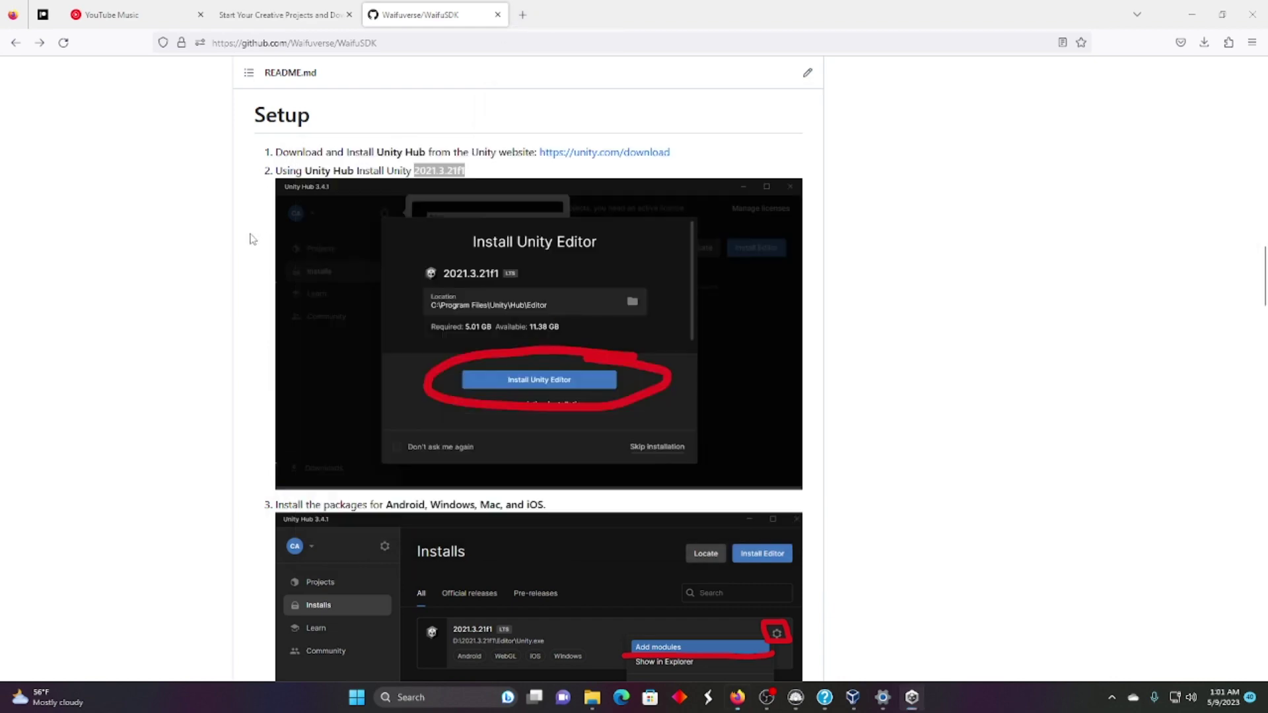
scroll(264, 308, "down", 15)
scroll(265, 307, "up", 4)
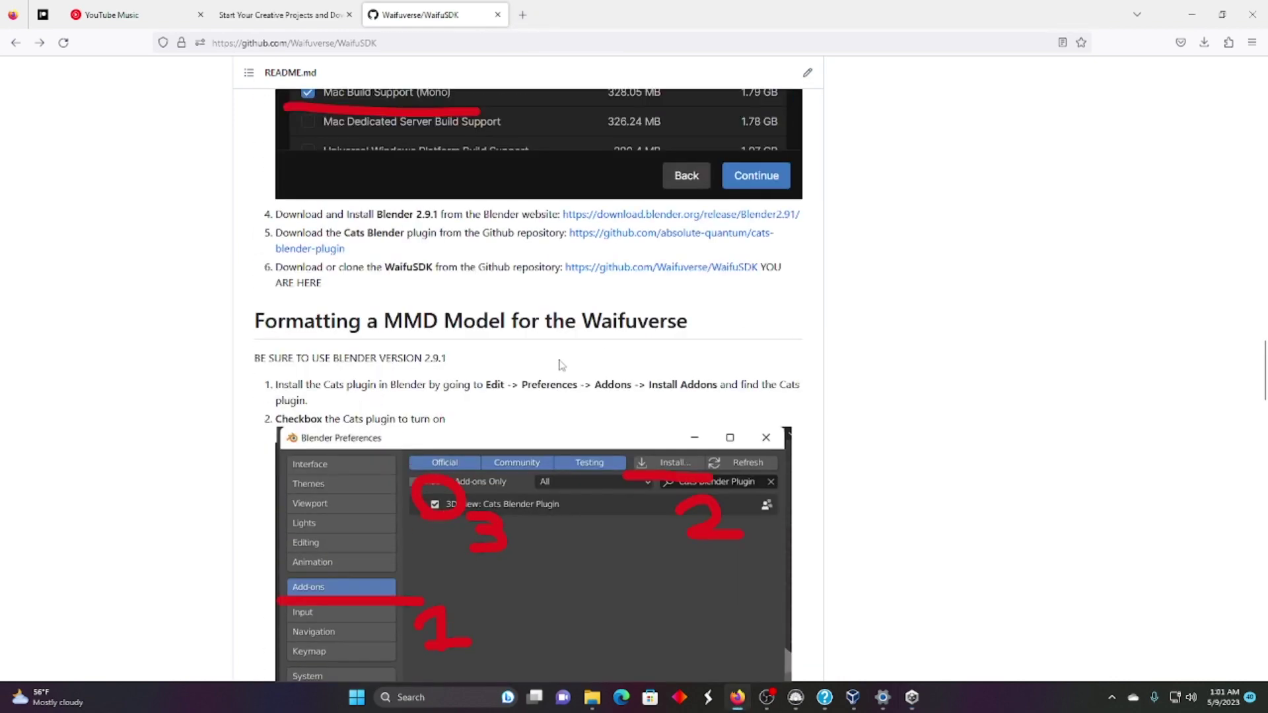
left_click_drag(410, 216, 438, 220)
Step: Download blender-2.91.0-windows64.msi from the Blender 2.91 release index and go back to the README
left_click(845, 286)
left_click(770, 220)
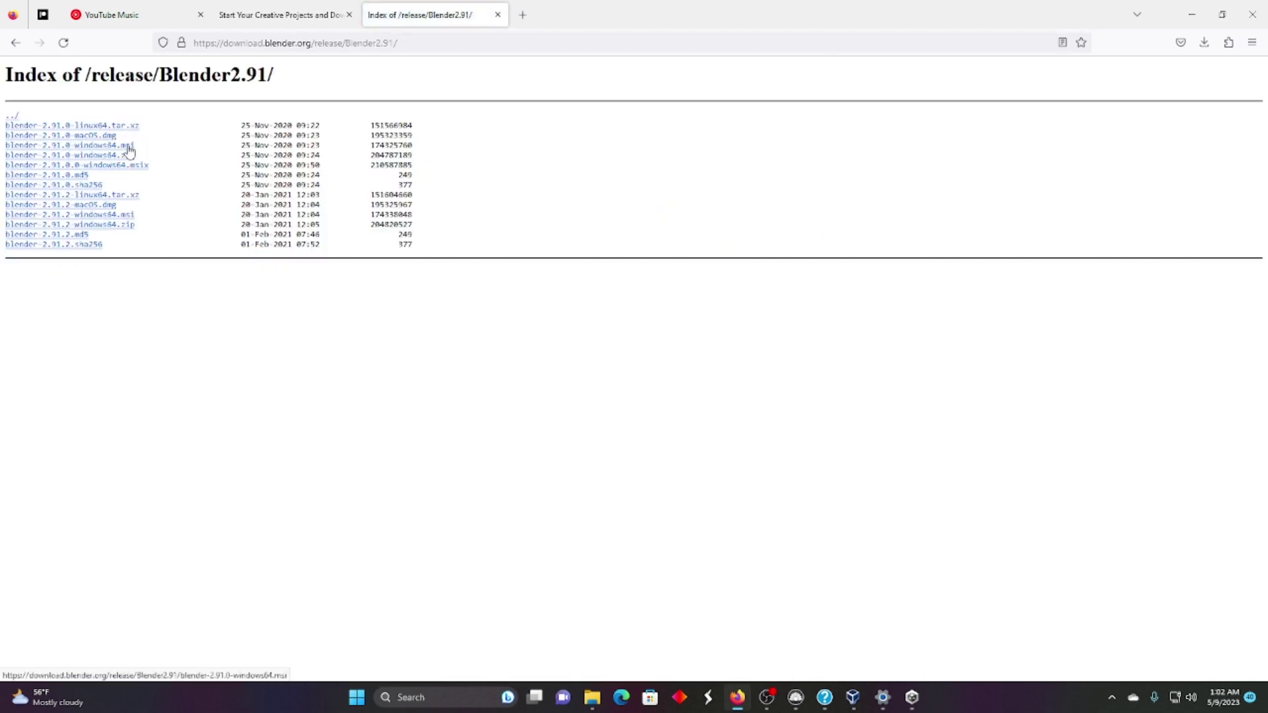
left_click(128, 146)
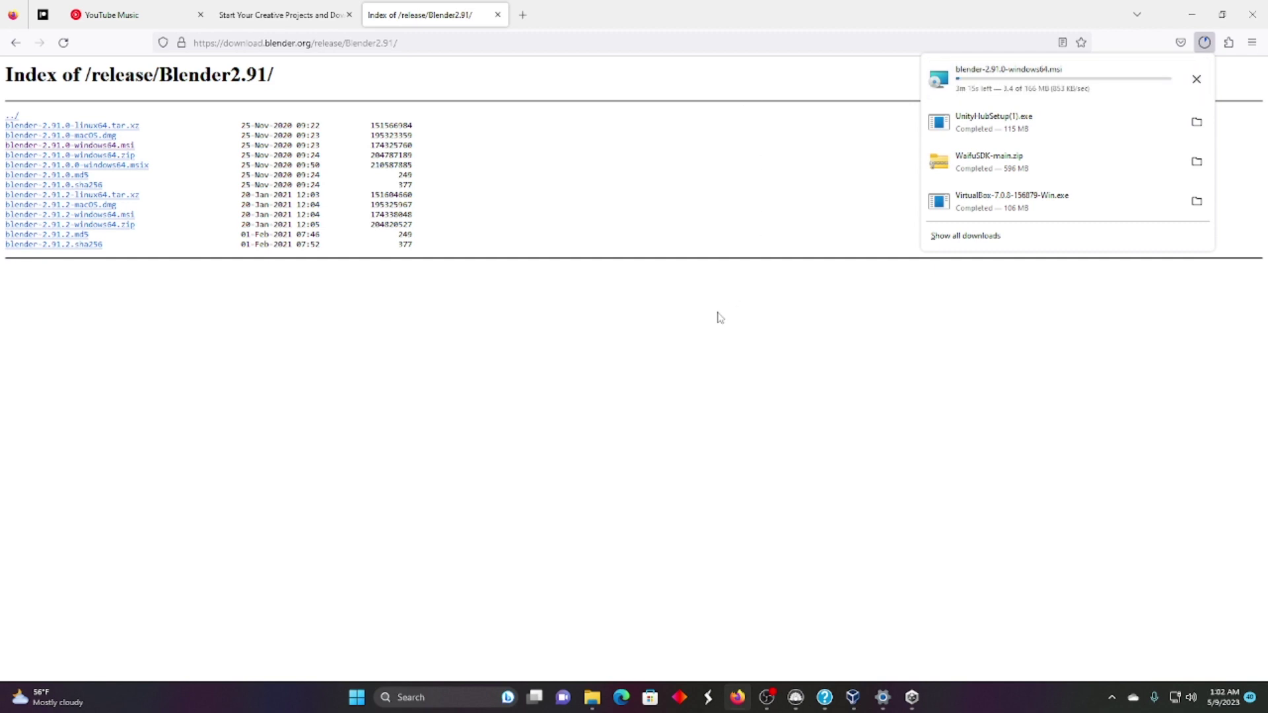
left_click(268, 9)
left_click(380, 7)
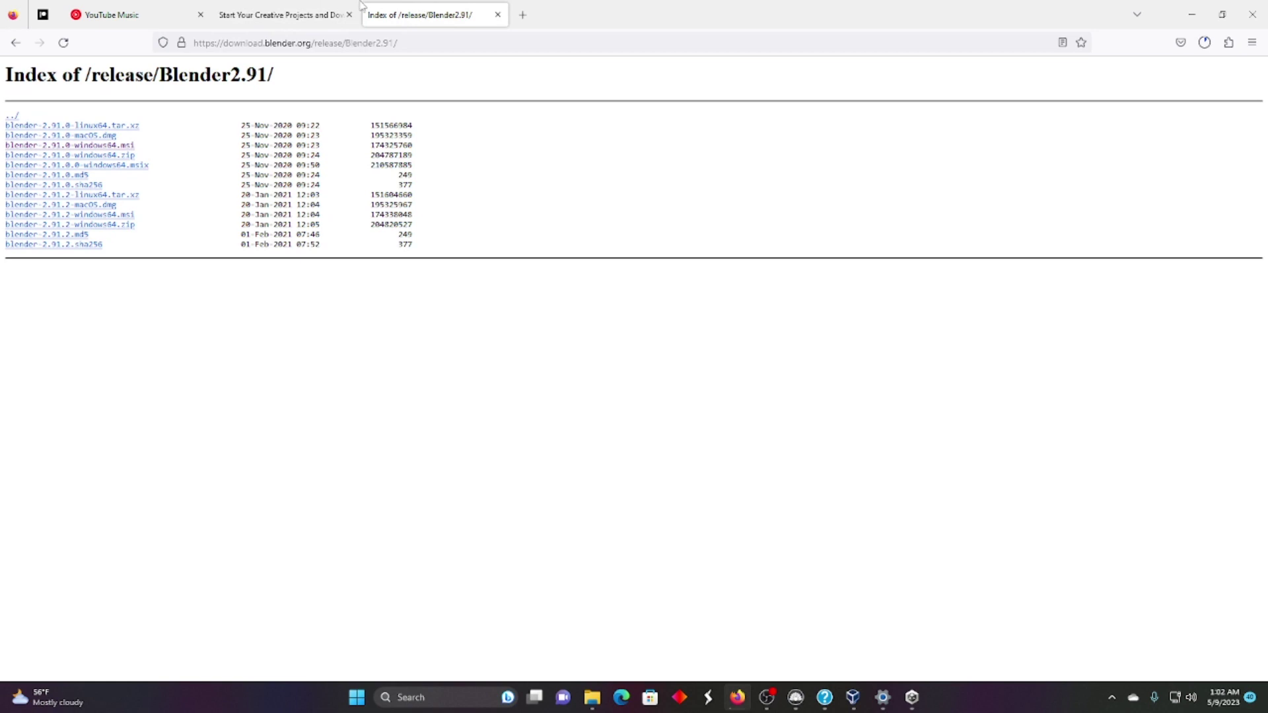
left_click(15, 43)
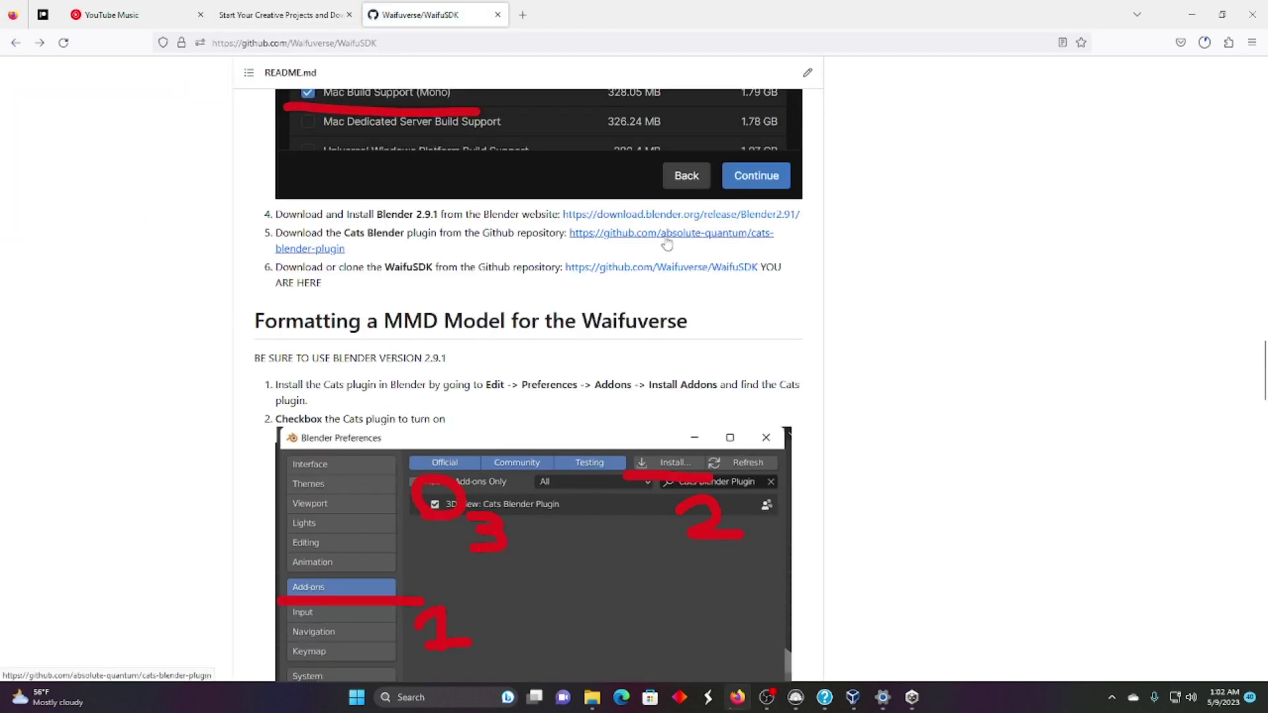
Step: Open the cats-blender-plugin repository, download it as a ZIP, and check Unity Hub's download progress
left_click(667, 243)
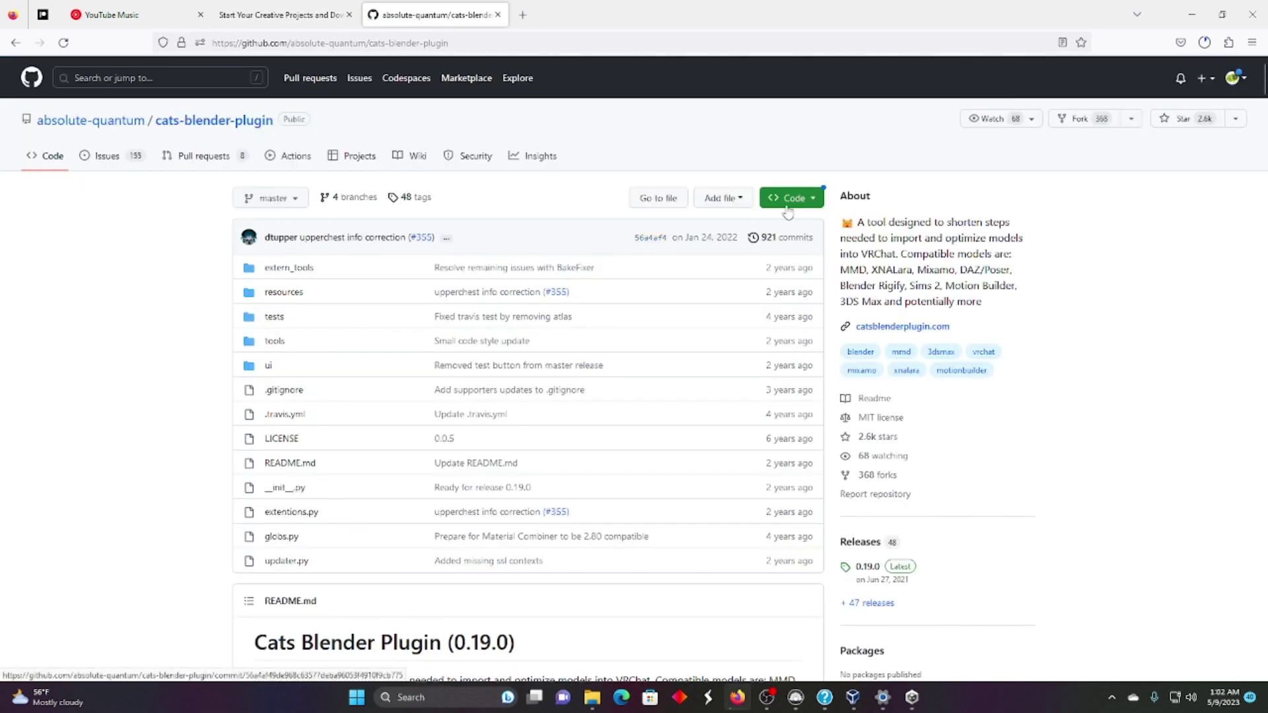
left_click(787, 204)
left_click(640, 446)
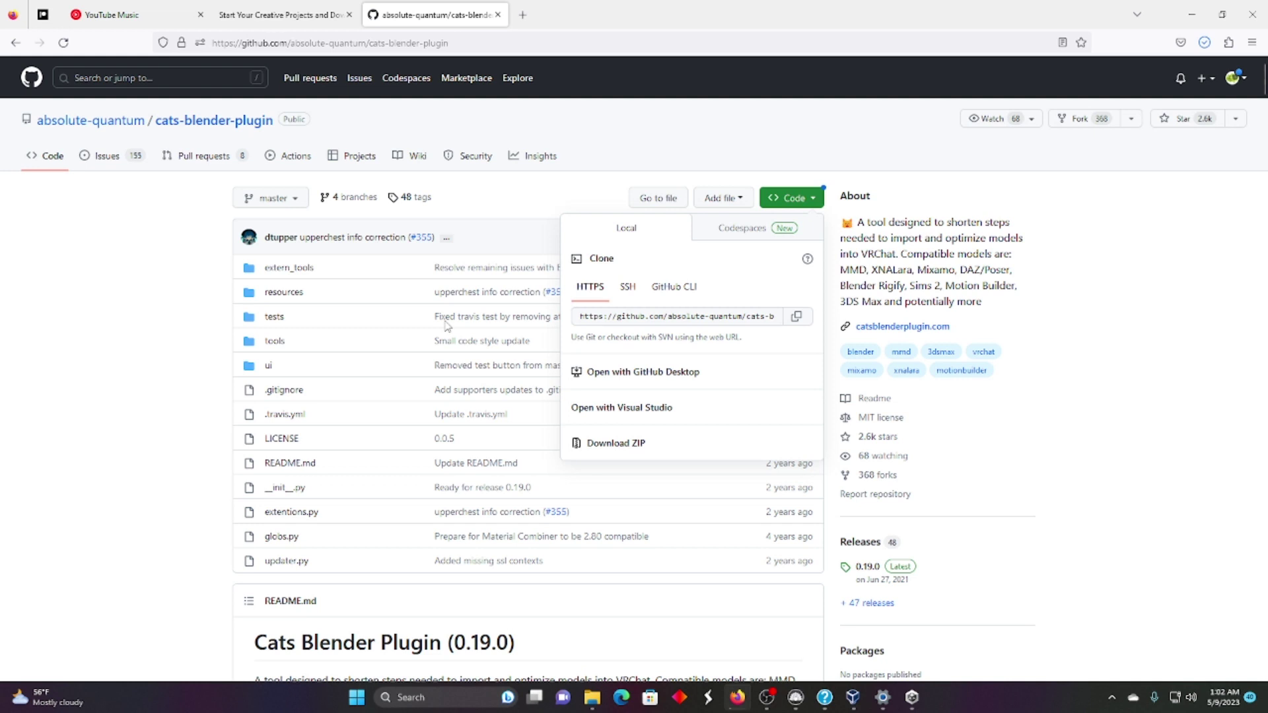
left_click(1084, 493)
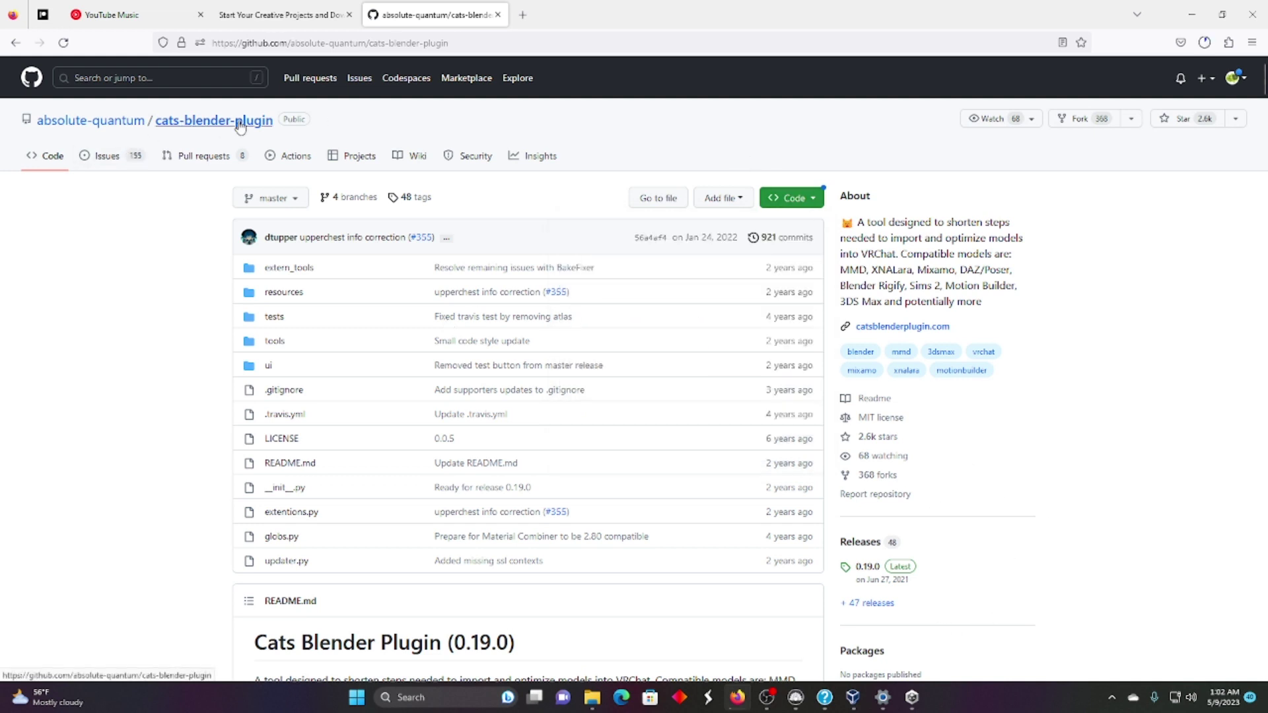
left_click(766, 697)
left_click(1080, 562)
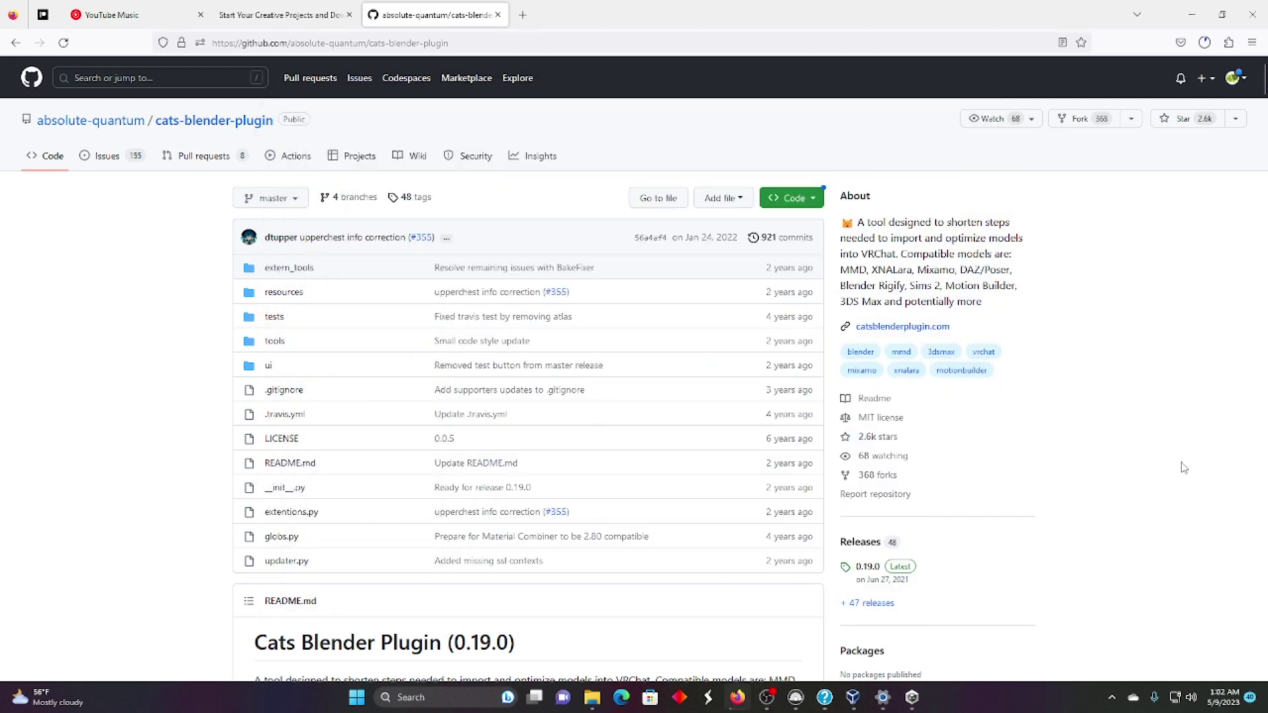
Step: Check Unity Hub's 2021.3.21f1 module download progress, then show Firefox's recent downloads list
left_click(915, 699)
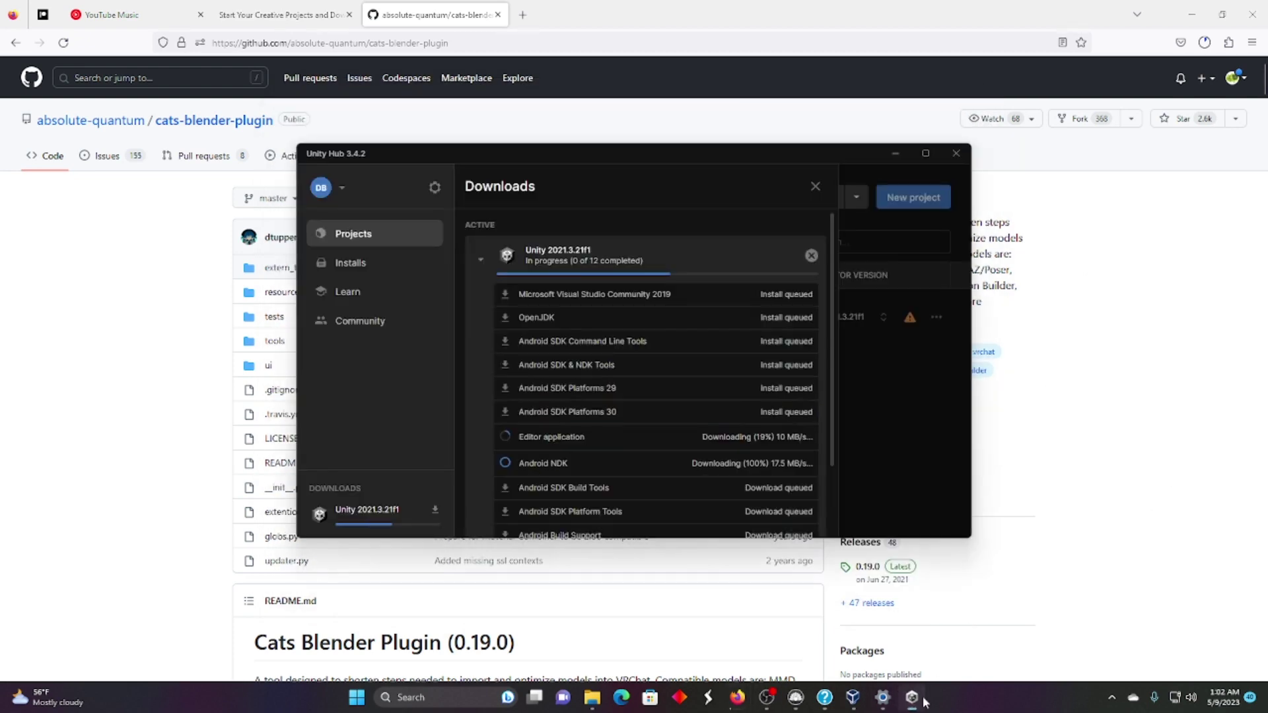
left_click(1071, 218)
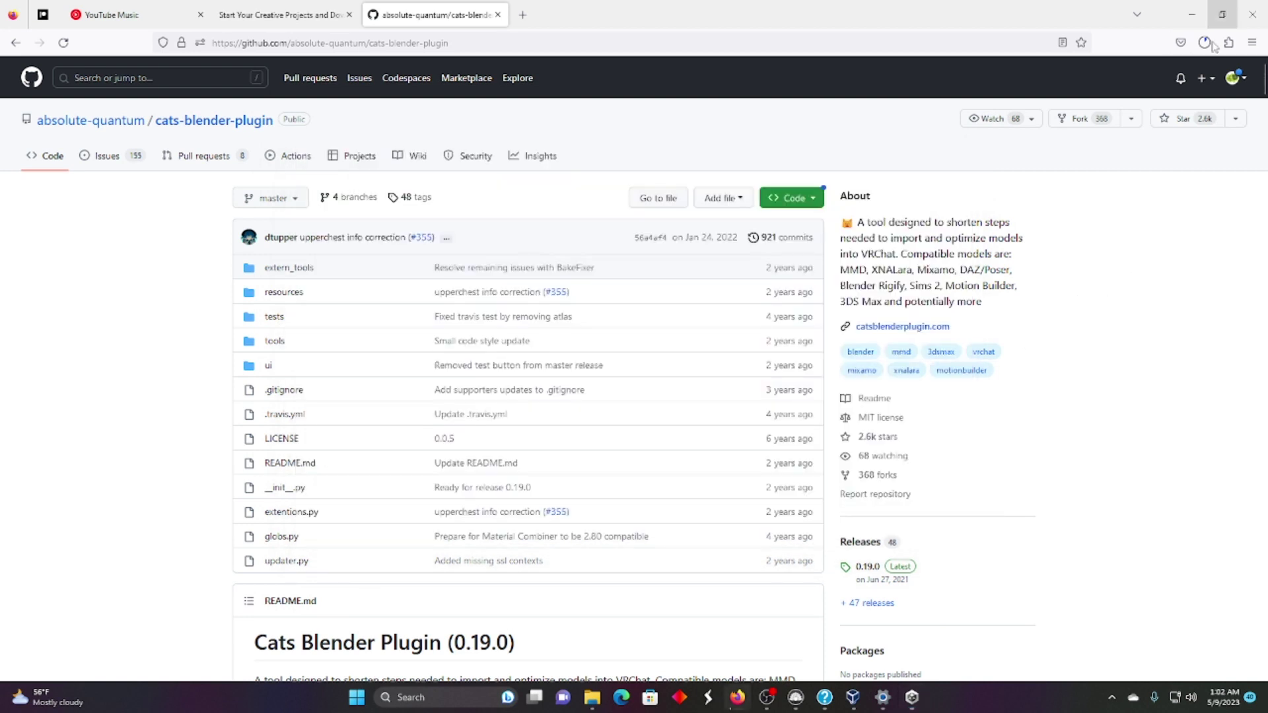
left_click(1205, 42)
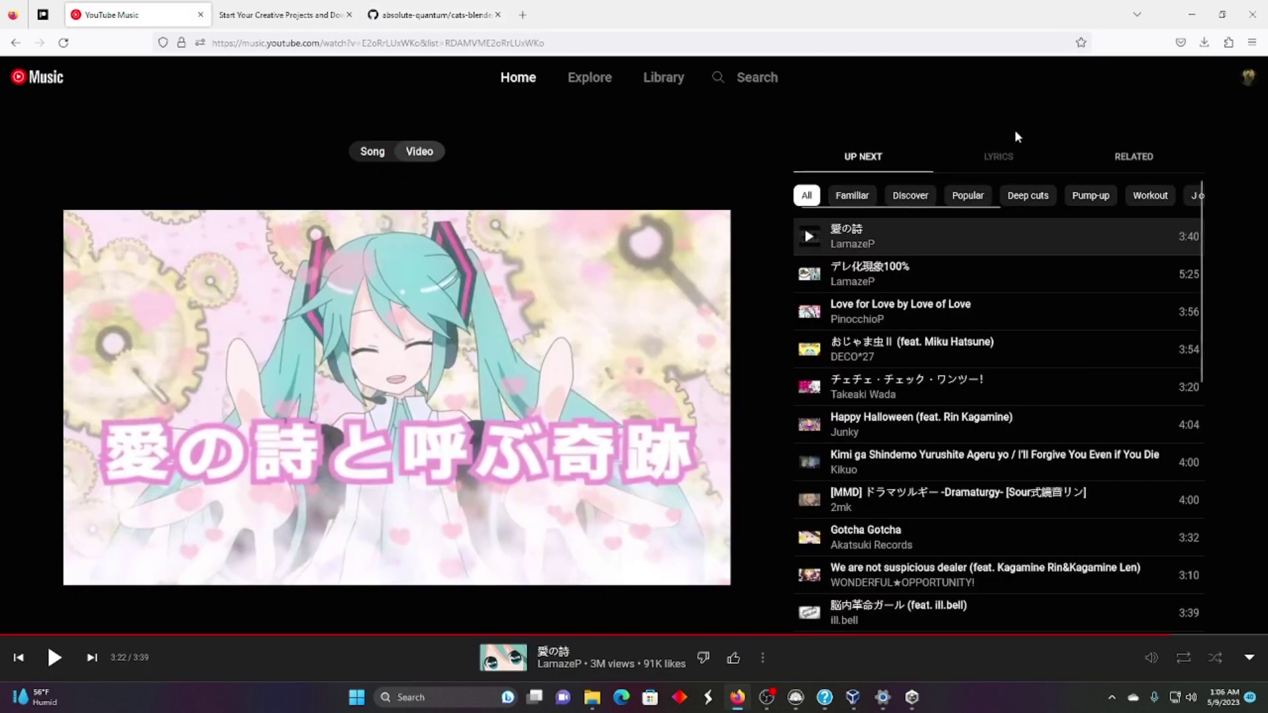
Step: Run the blender-2.91.0 installer from Downloads, accept the license and finish setup
left_click(1206, 43)
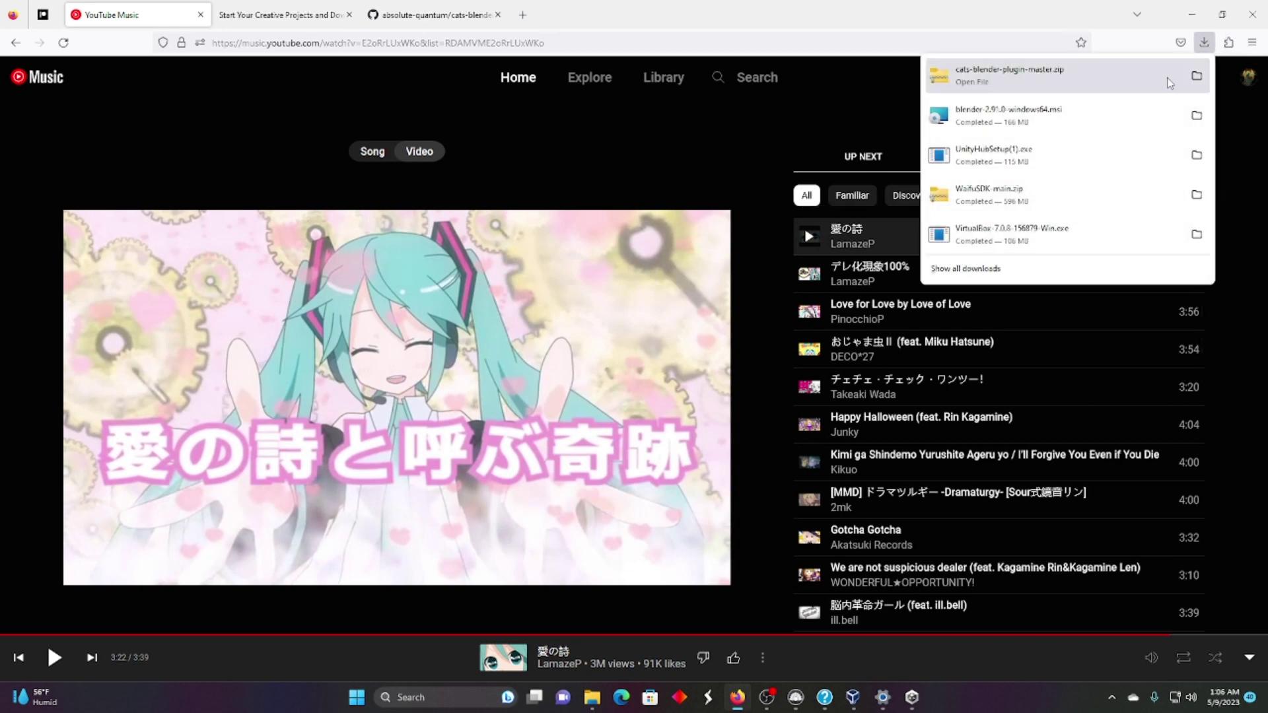
left_click(1197, 116)
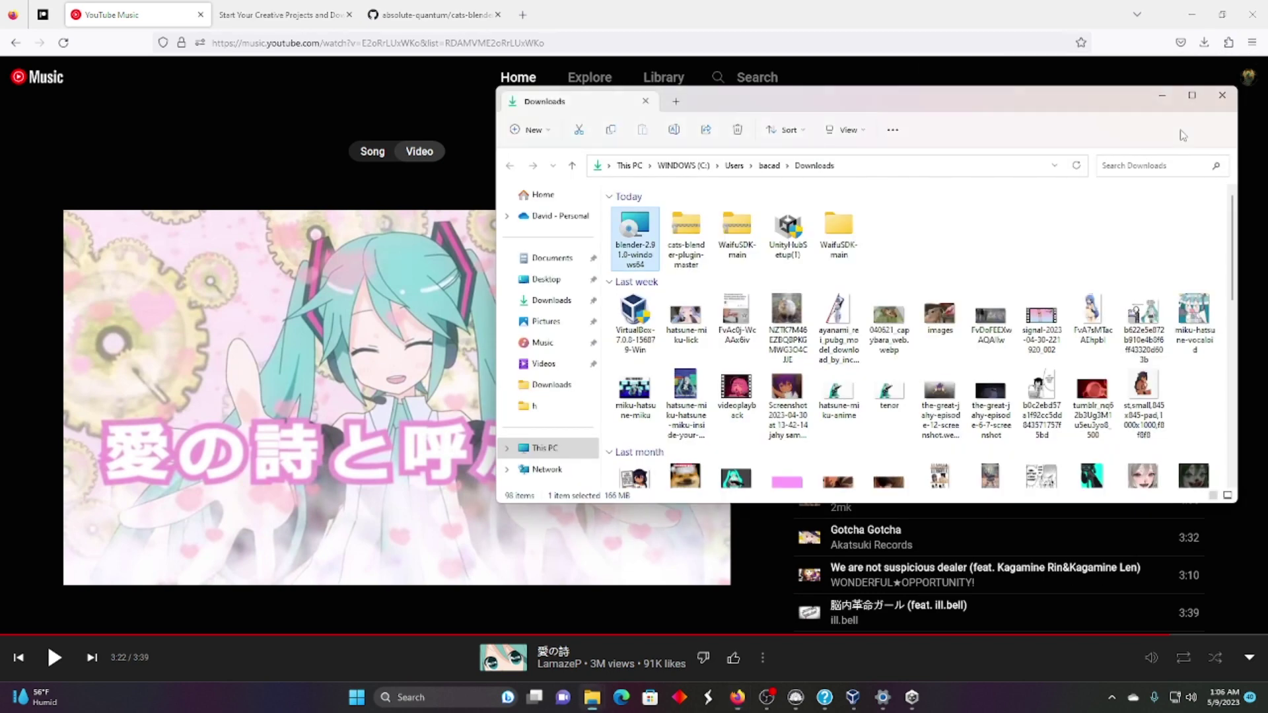
double_click(641, 231)
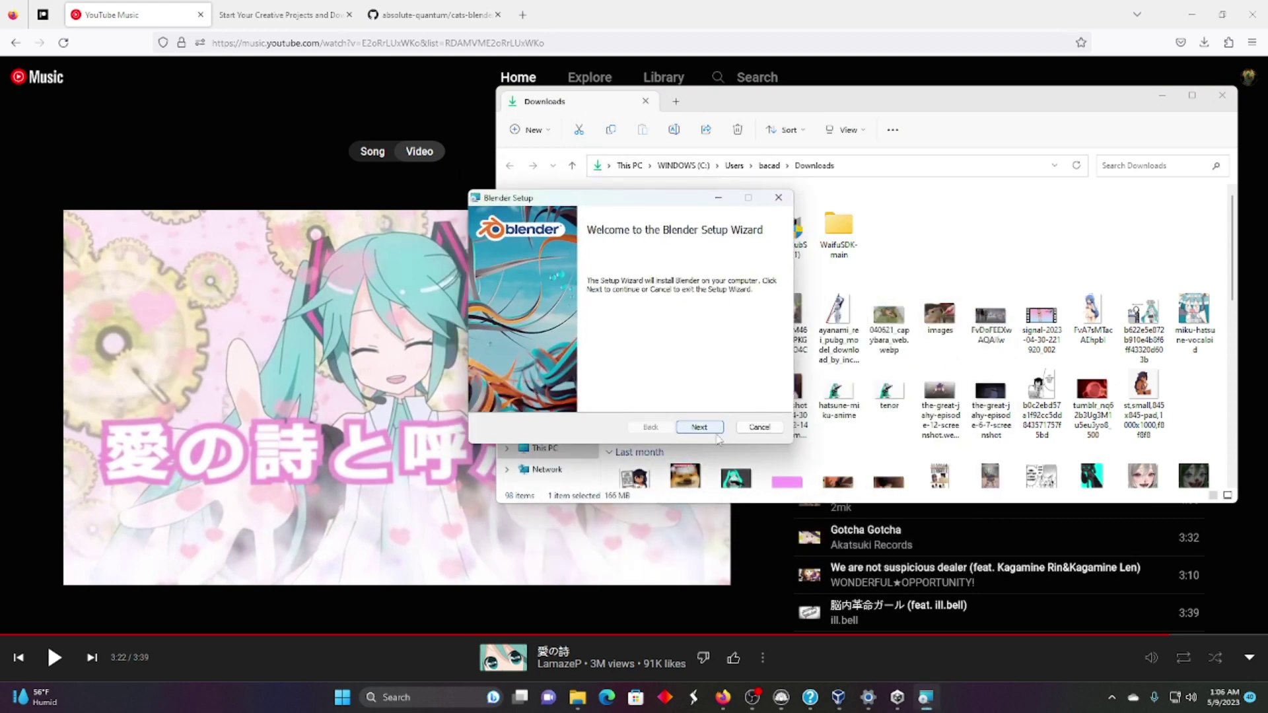
left_click(712, 431)
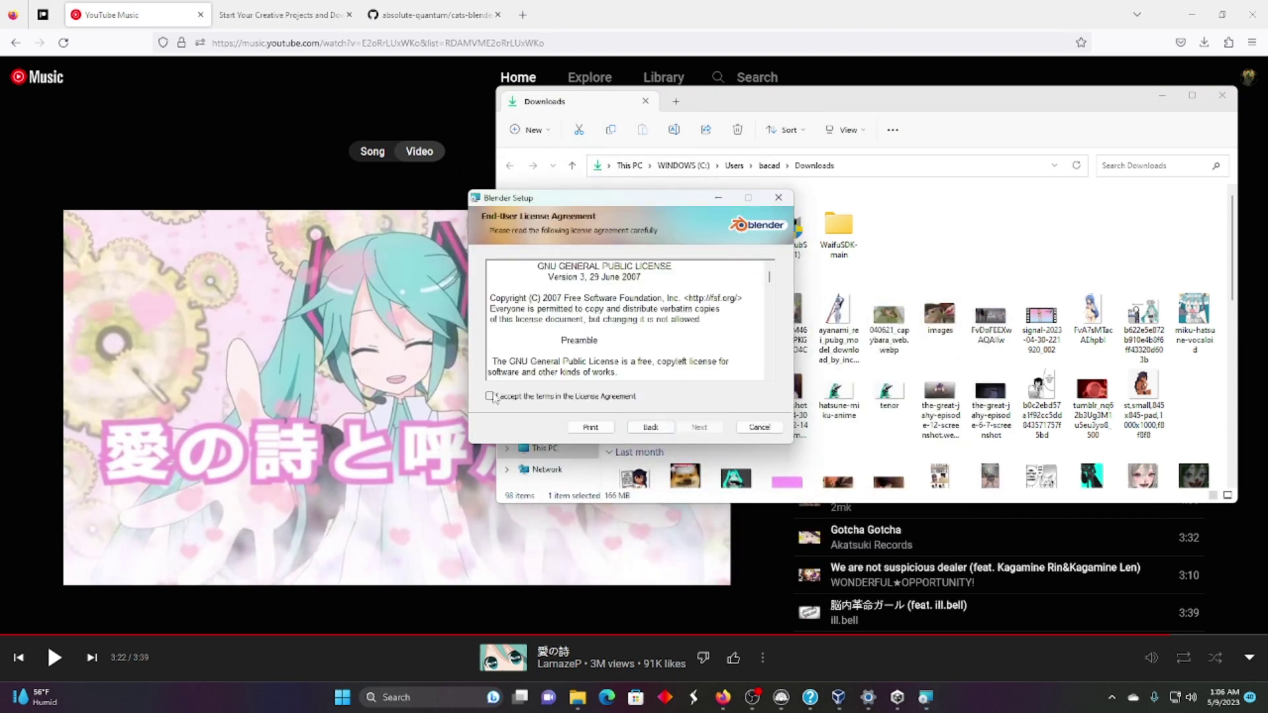
left_click(489, 396)
left_click(705, 428)
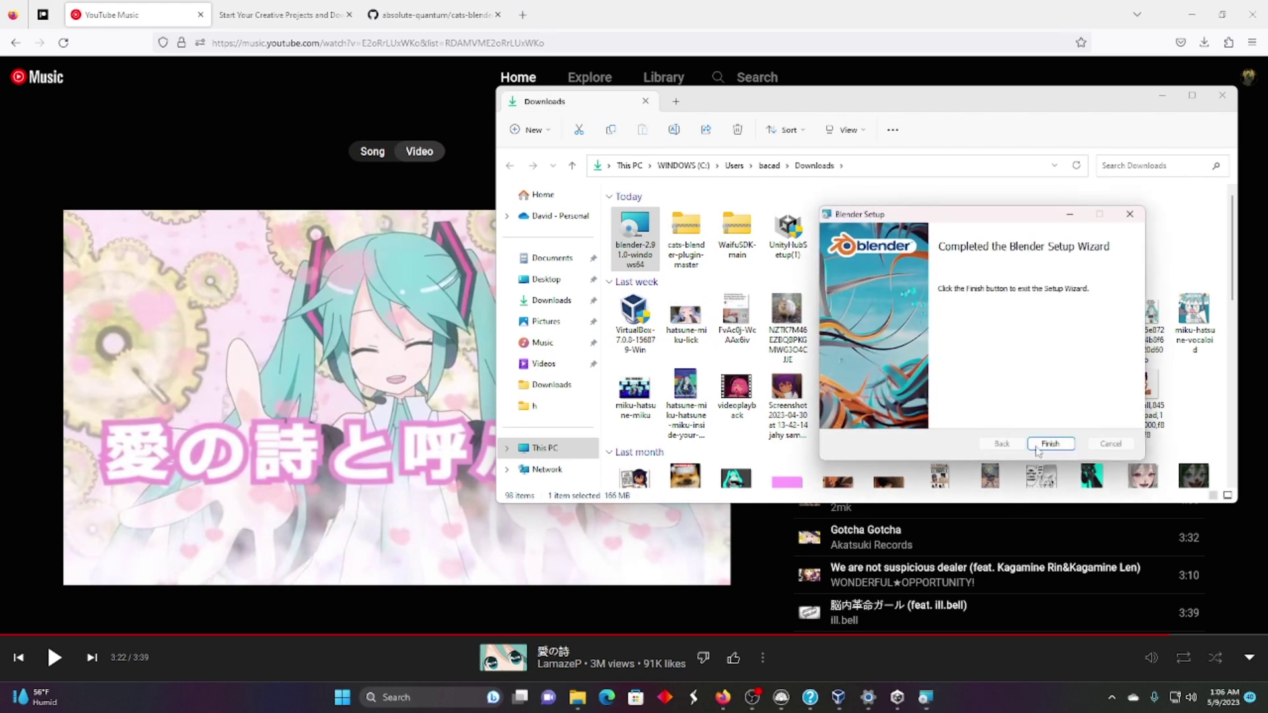
left_click(1052, 444)
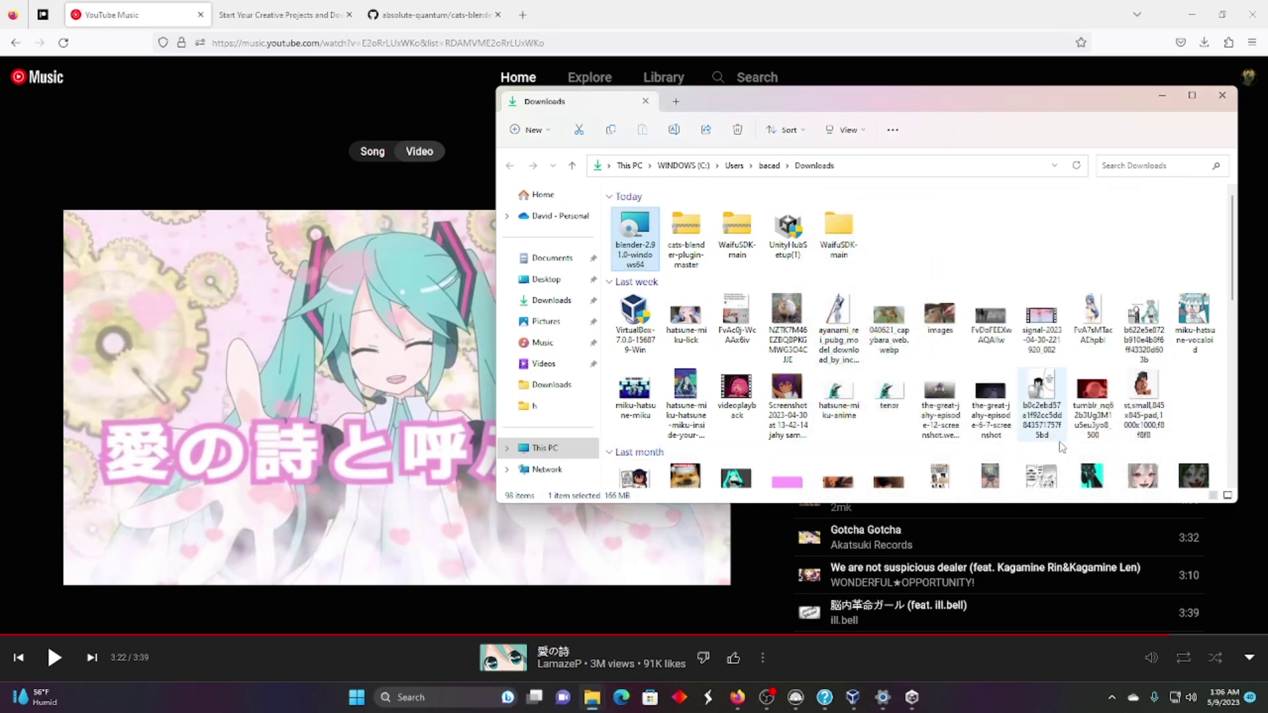
Step: Launch Blender 2.91.0 from Windows search, dismiss its splash screen and deselect the default cube
left_click(425, 697)
type("bl")
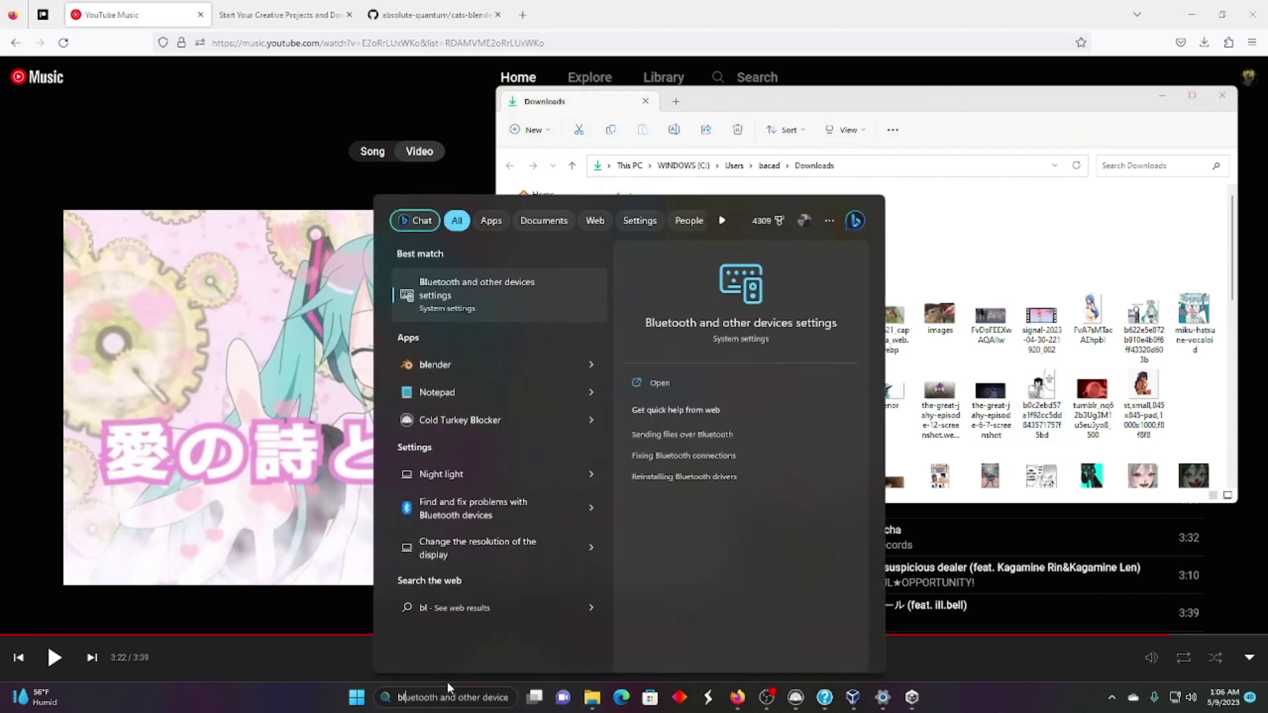
left_click(436, 339)
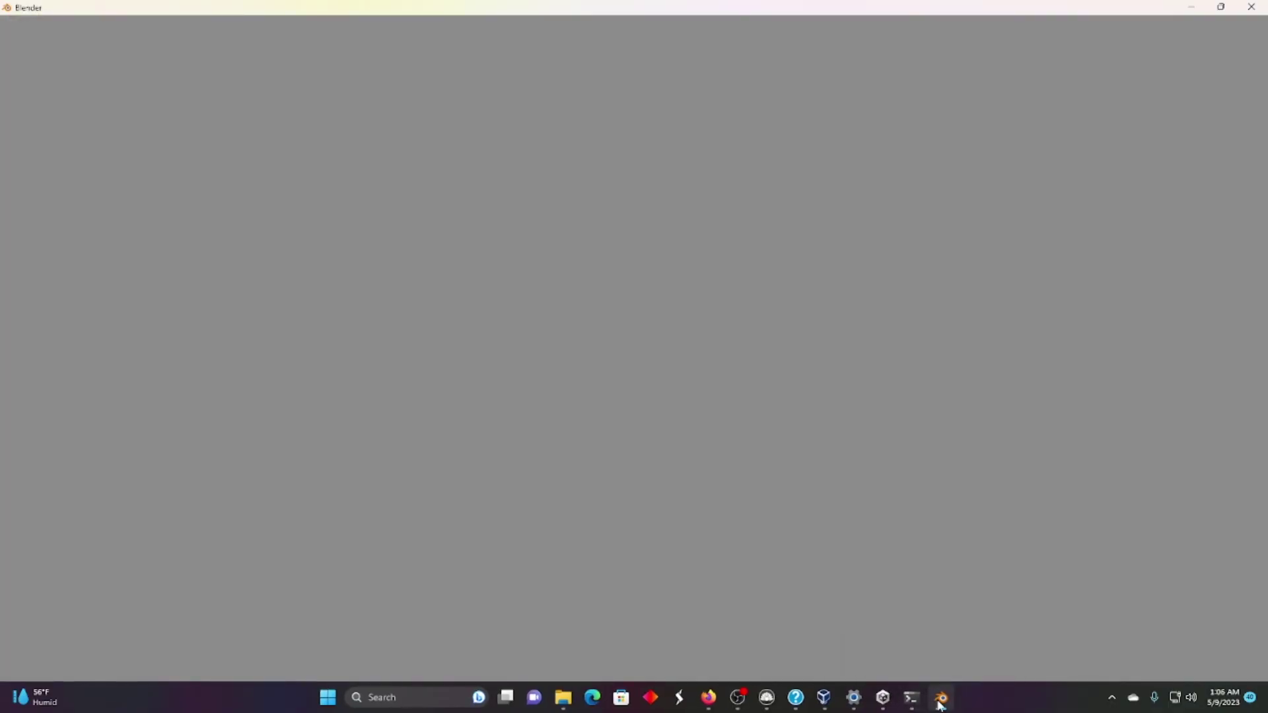
right_click(941, 698)
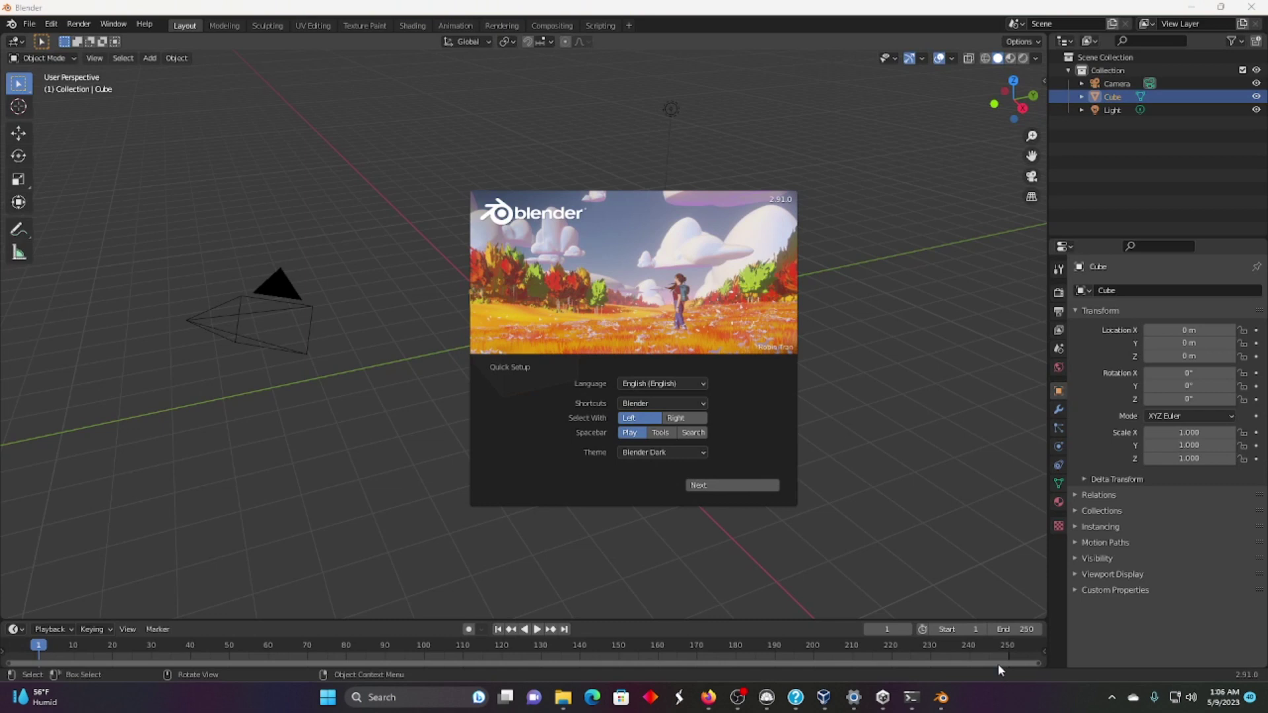
left_click(930, 492)
middle_click_drag(638, 351, 668, 353)
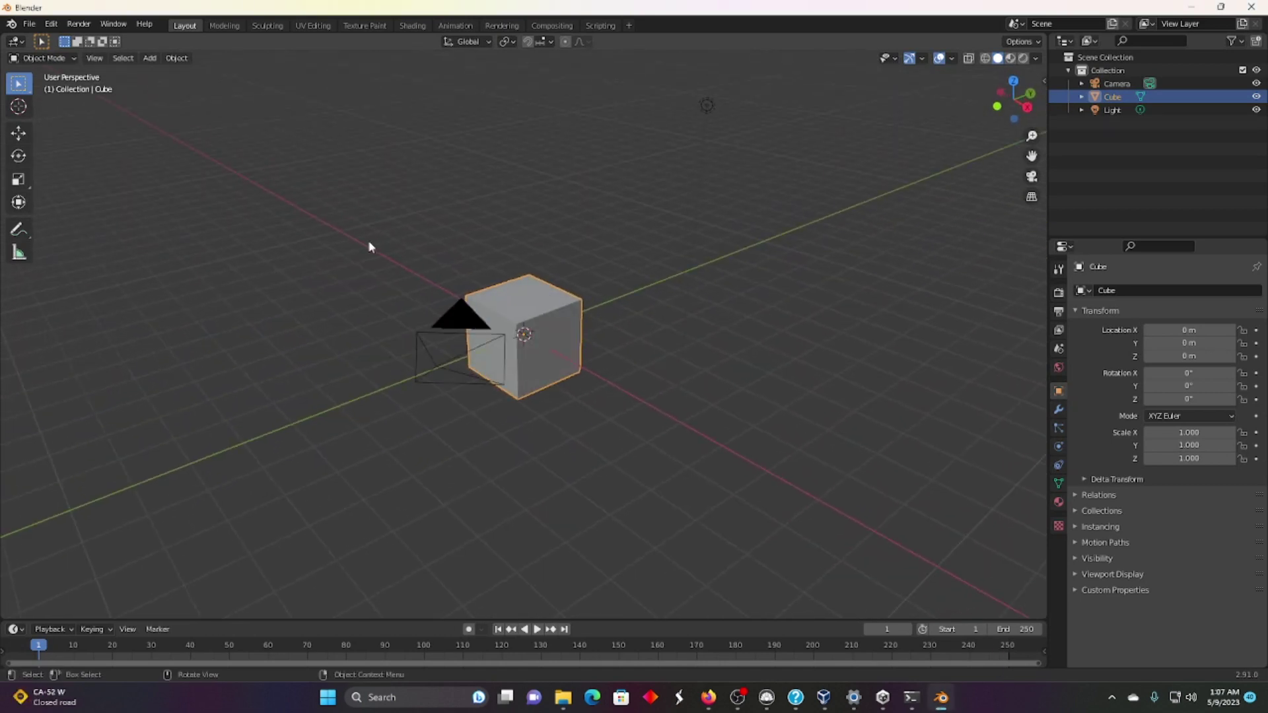
key("alt+a")
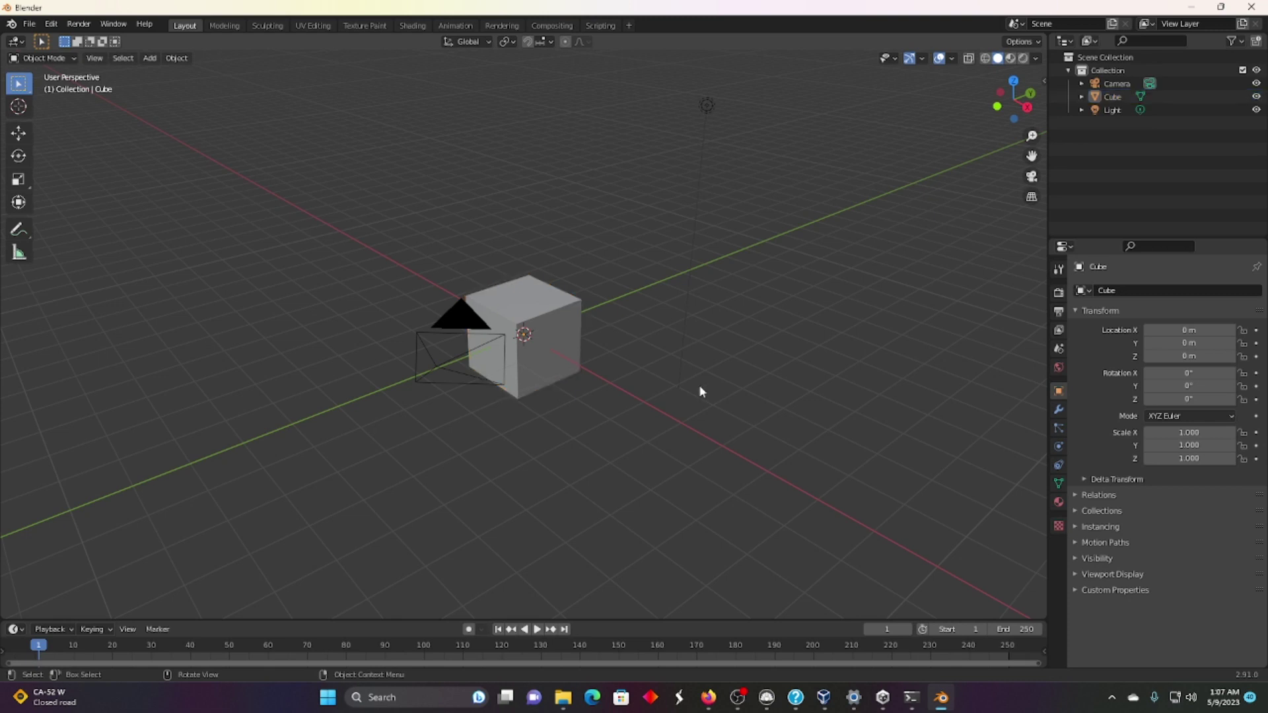
Step: Install cats-blender-plugin-master.zip from Downloads through Preferences > Add-ons > Install
left_click(50, 24)
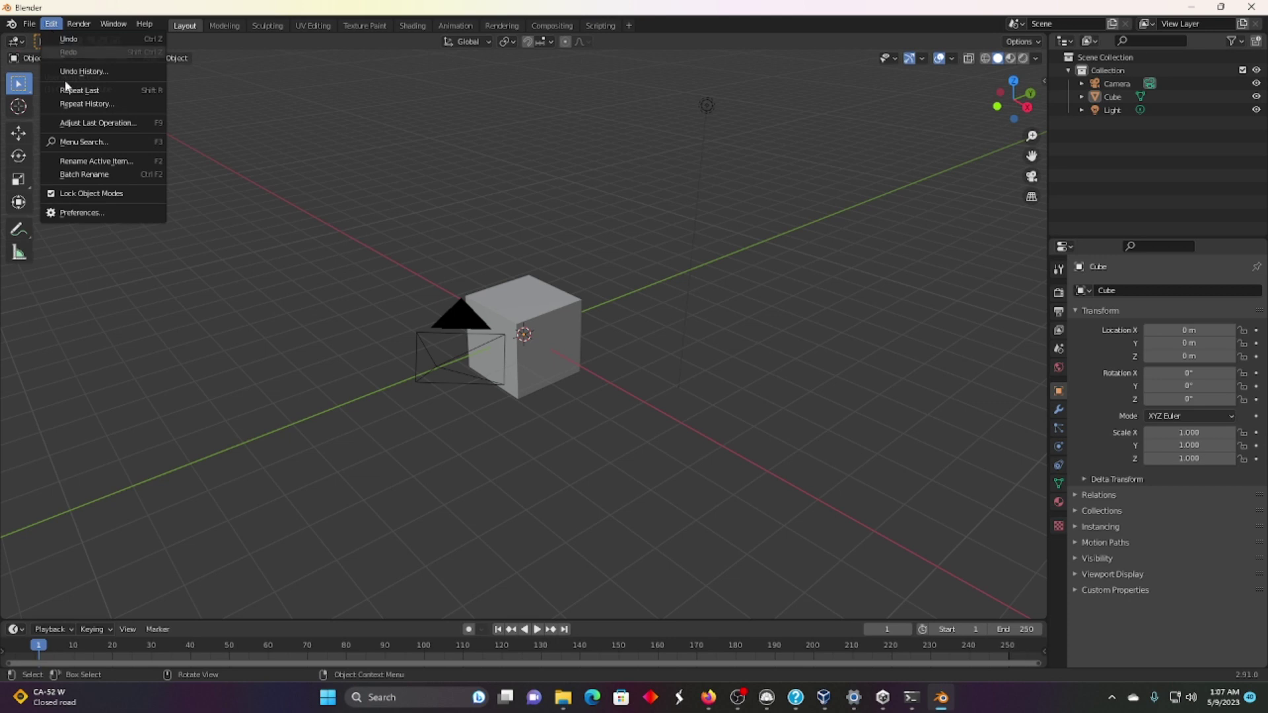
left_click(77, 213)
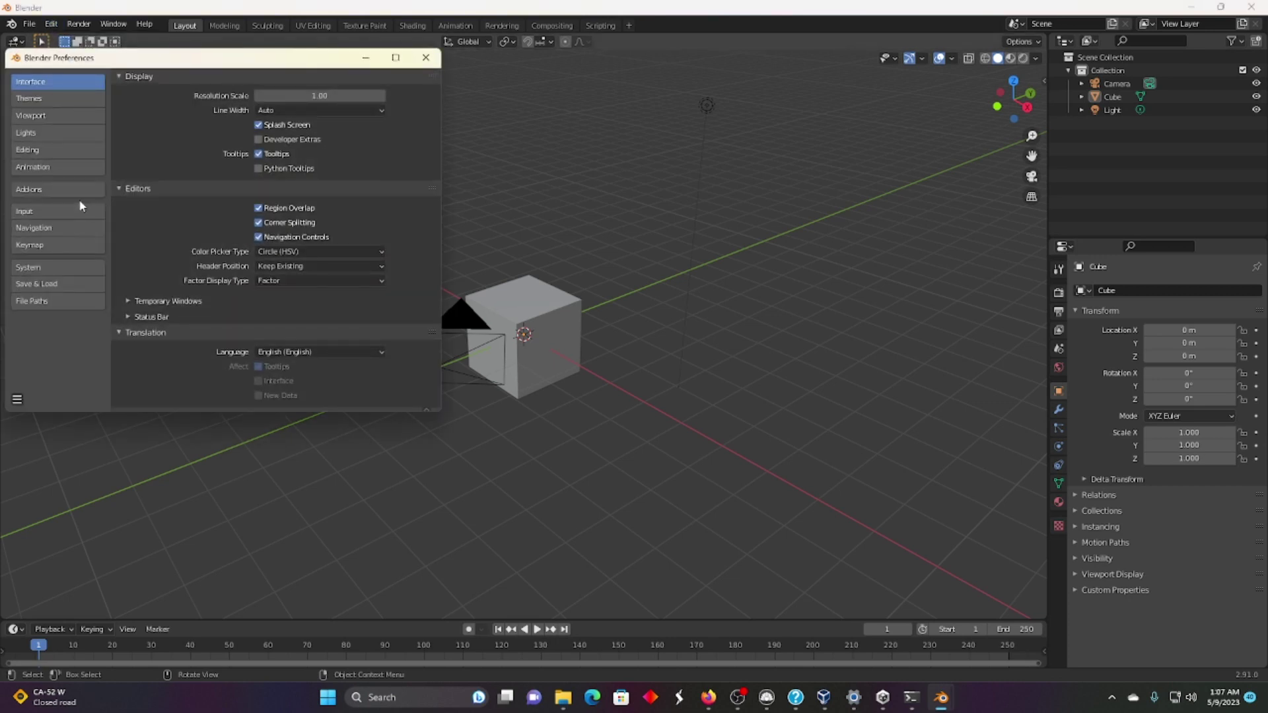
left_click(80, 191)
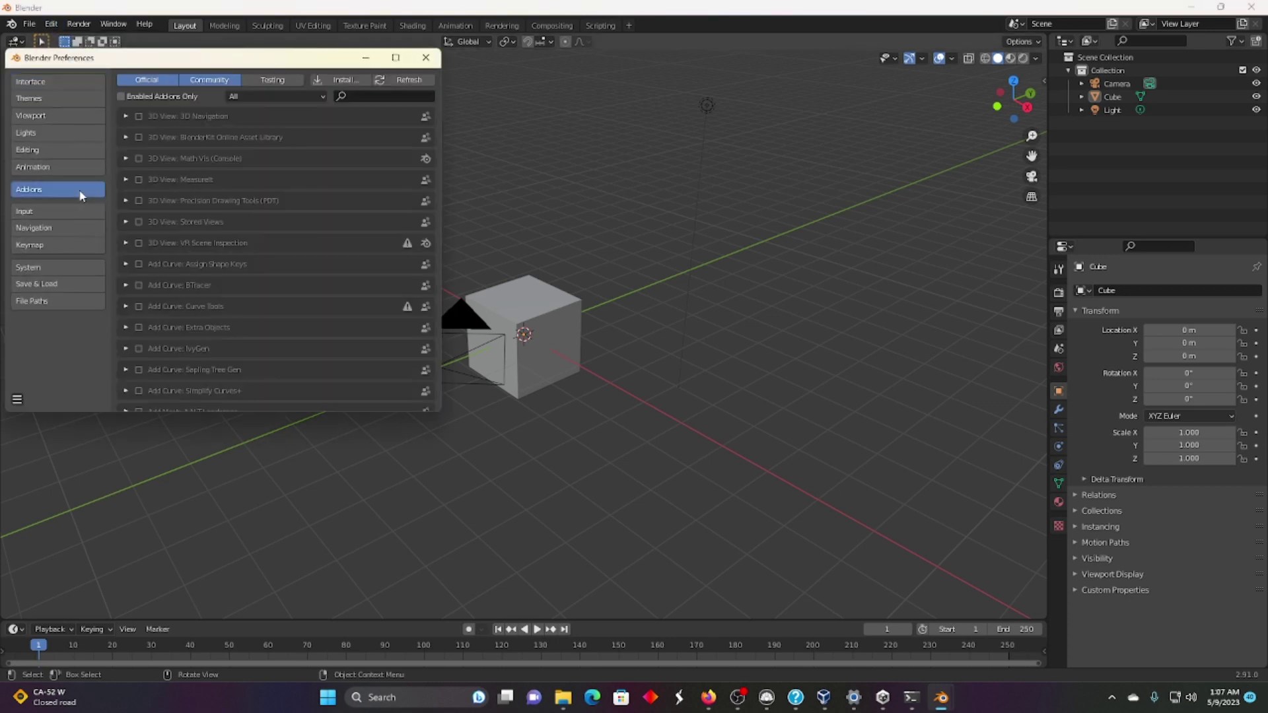
left_click(338, 80)
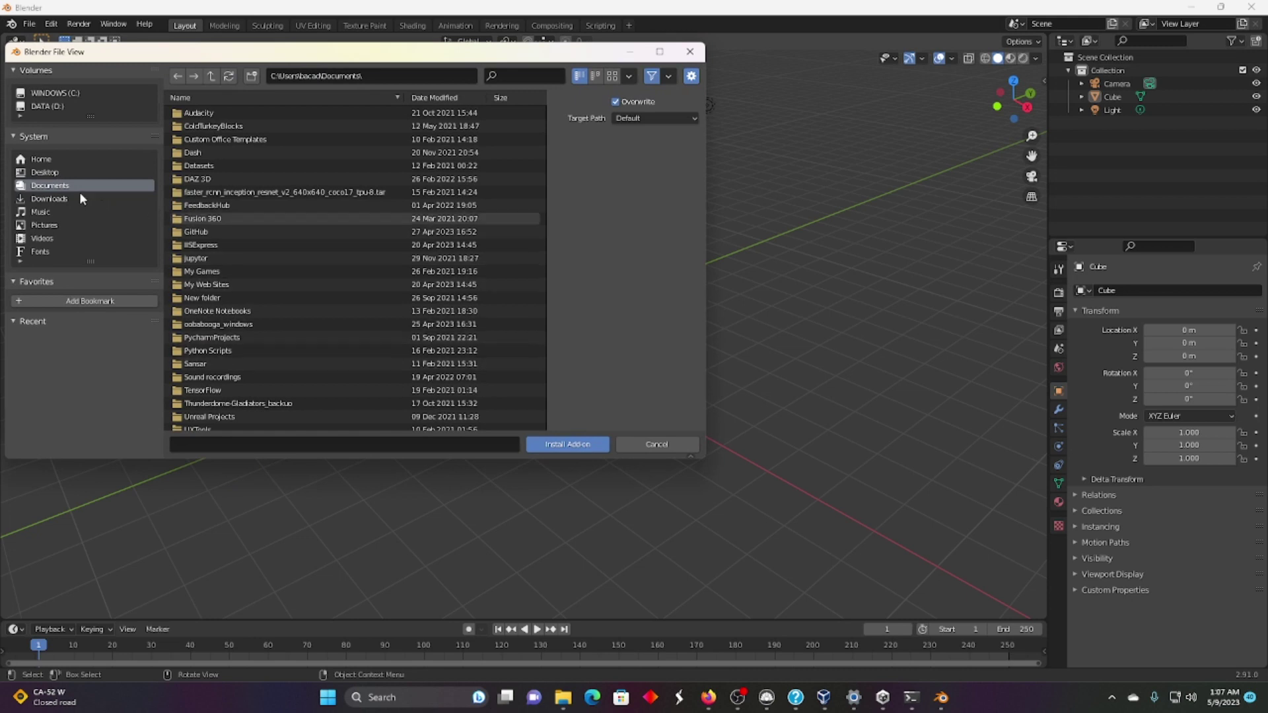
left_click(50, 199)
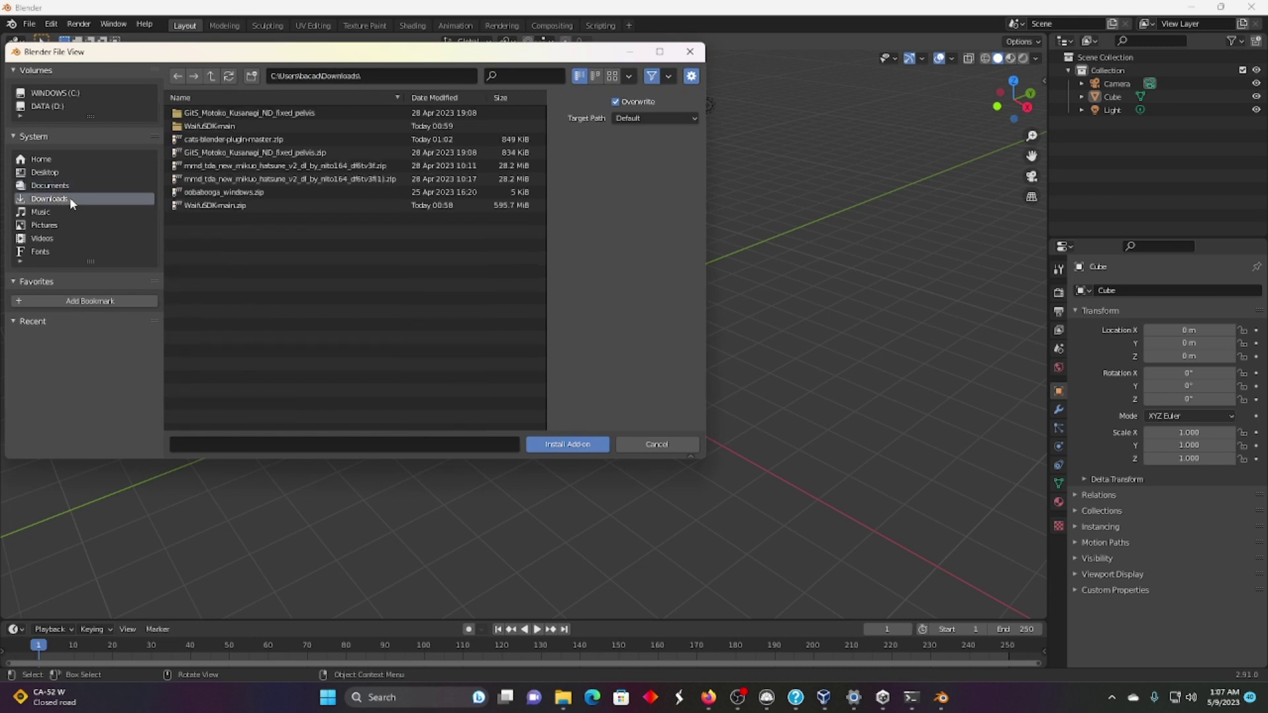
left_click(315, 139)
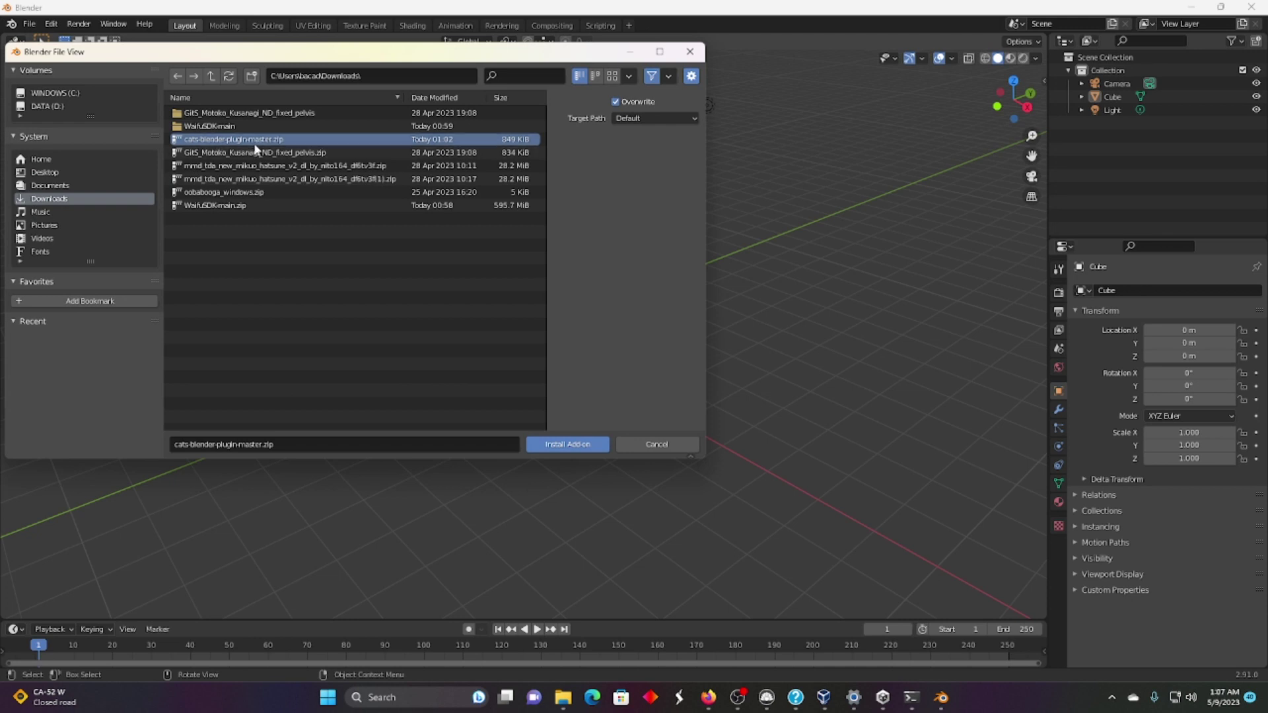
left_click(572, 446)
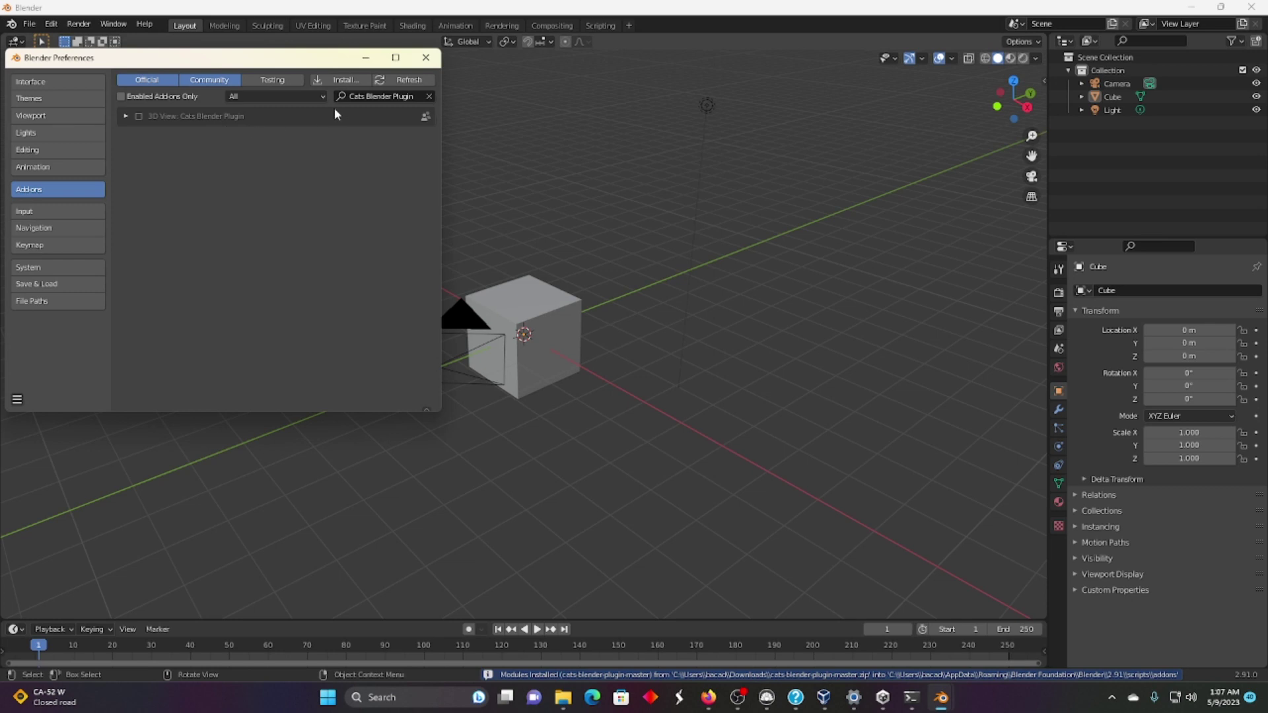
Step: Enable the Cats Blender Plugin add-on, close Preferences and select the default cube
left_click(139, 116)
left_click(124, 116)
left_click(124, 117)
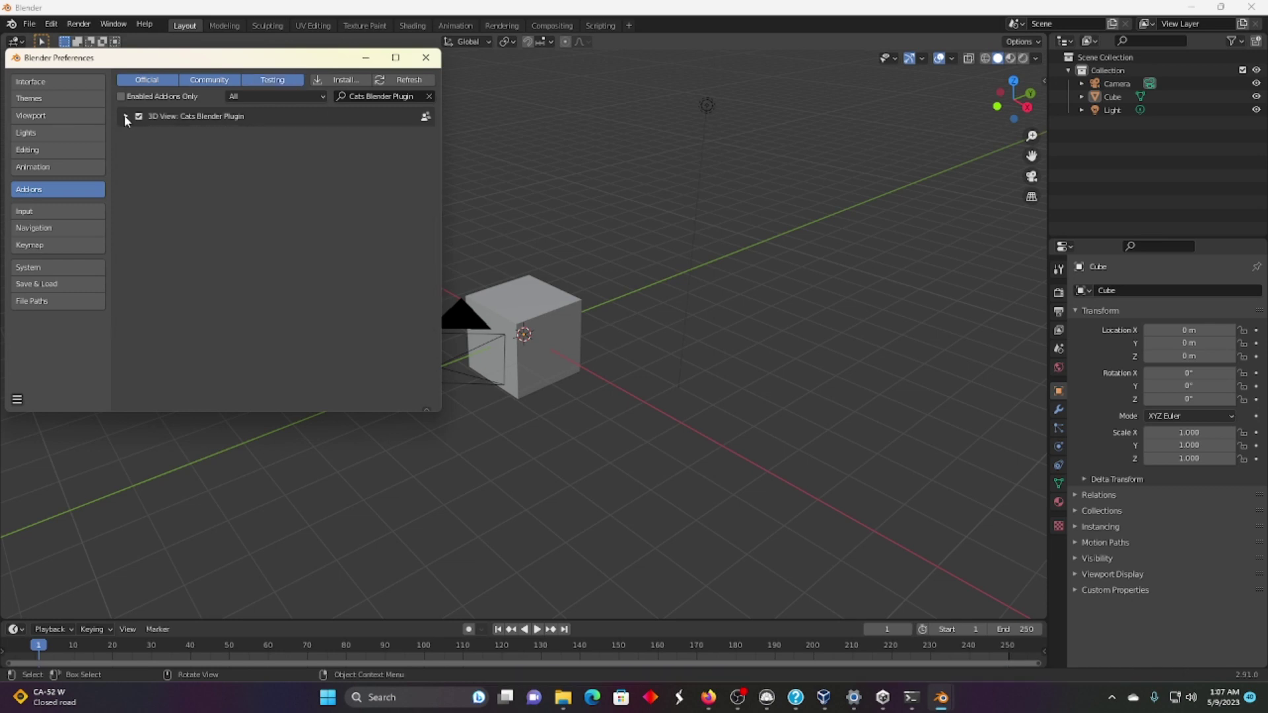
left_click(426, 58)
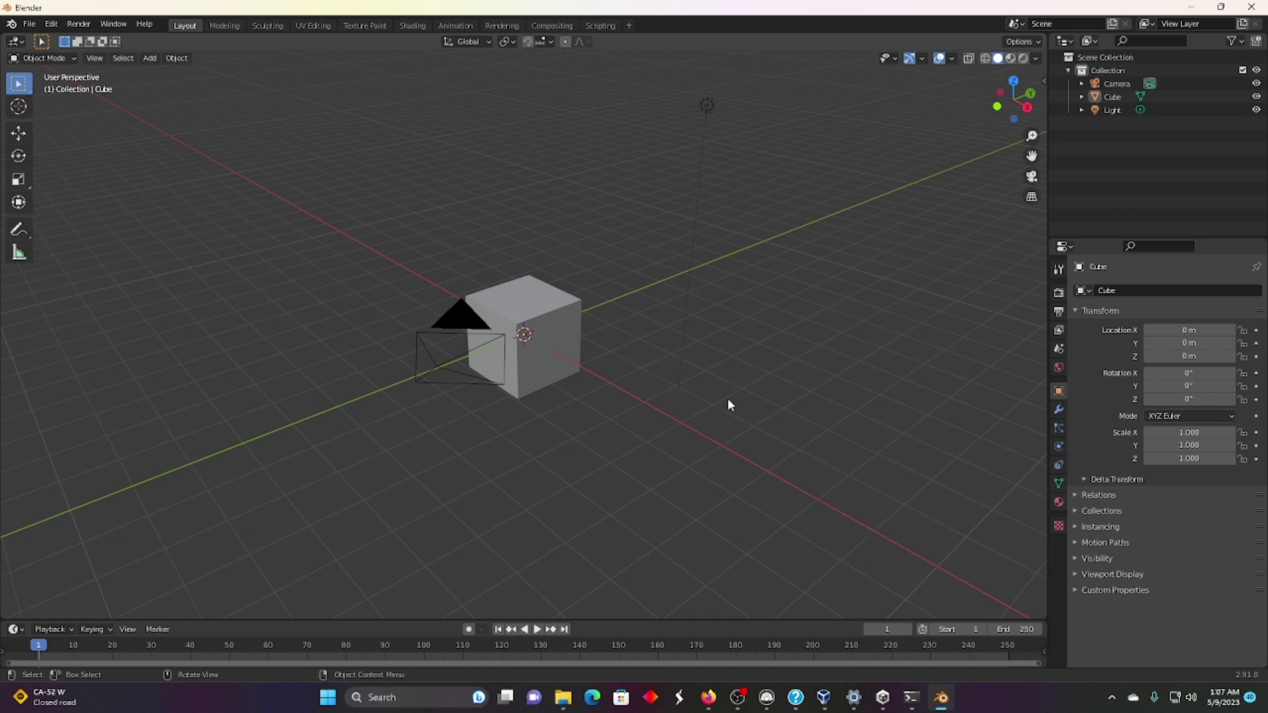
left_click(554, 335)
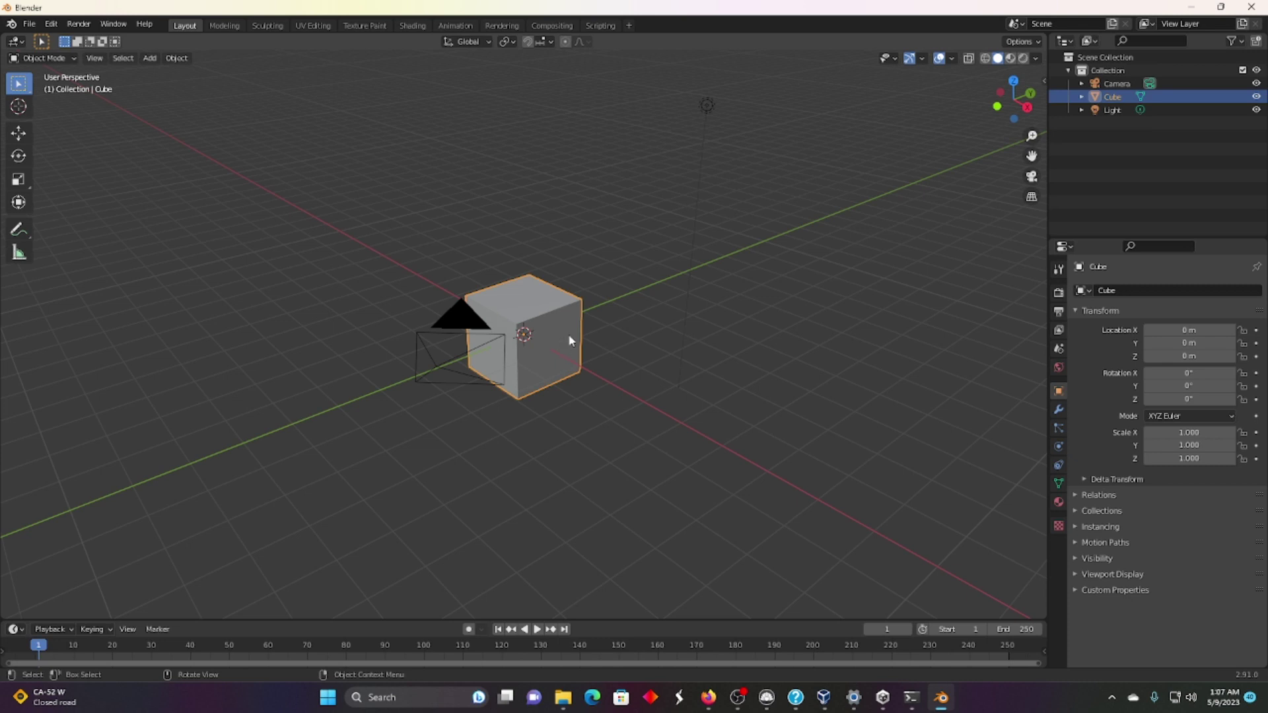